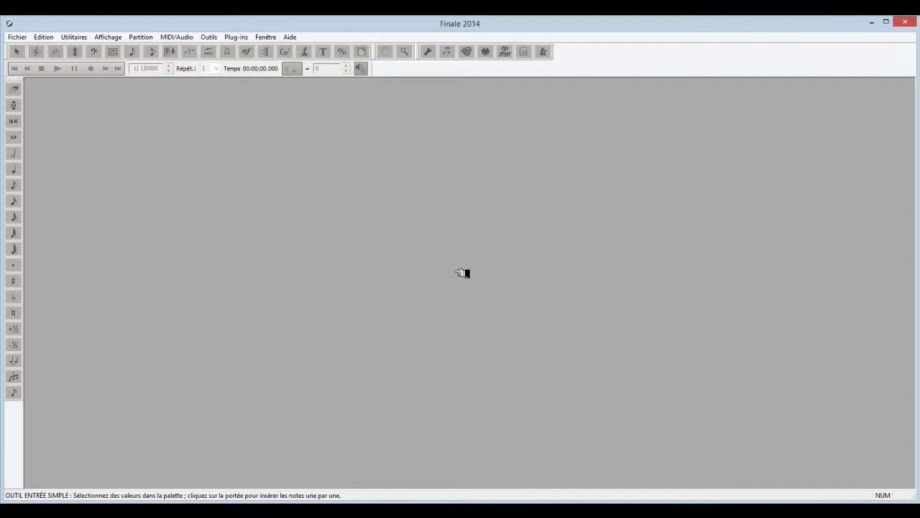
- Open the score Vivaldi Spring Mvt II.musx and display it in studio view
left_click(32, 38)
left_click(120, 37)
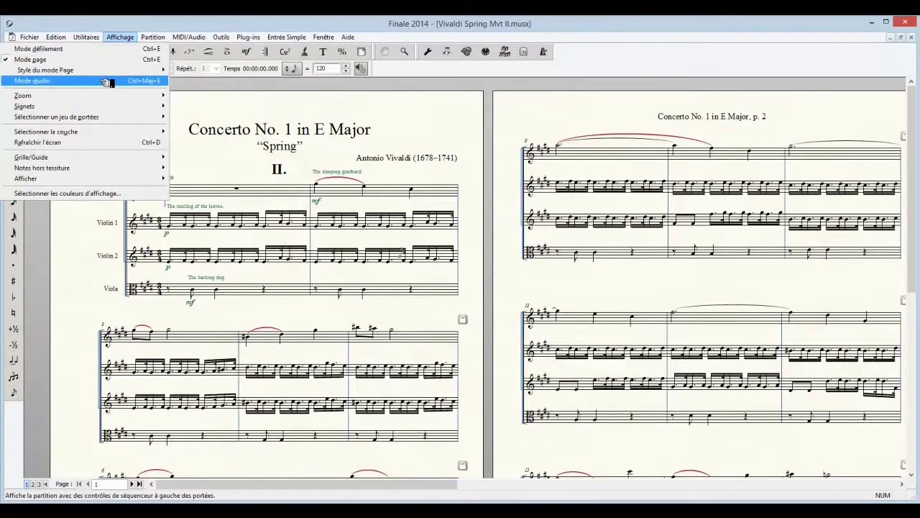
left_click(105, 82)
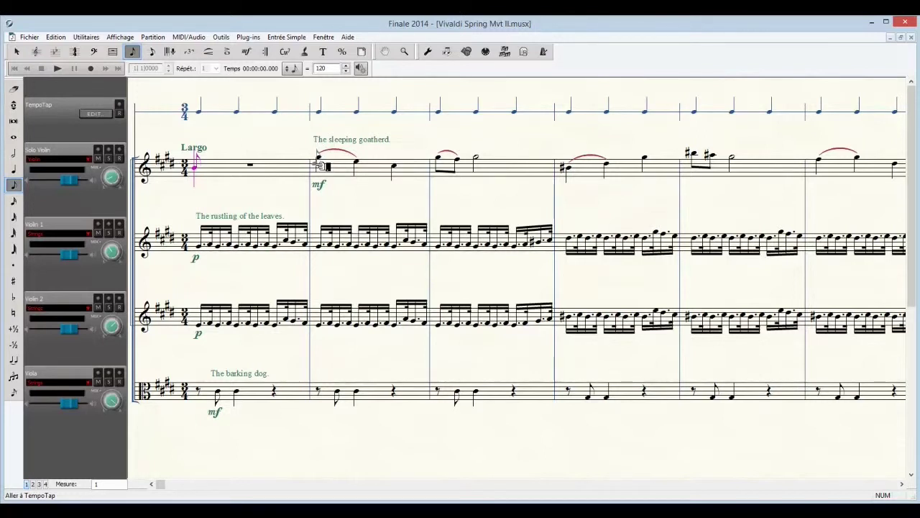
- Delete the p dynamic under the first measure of the Violin 1 staff
left_click(213, 52)
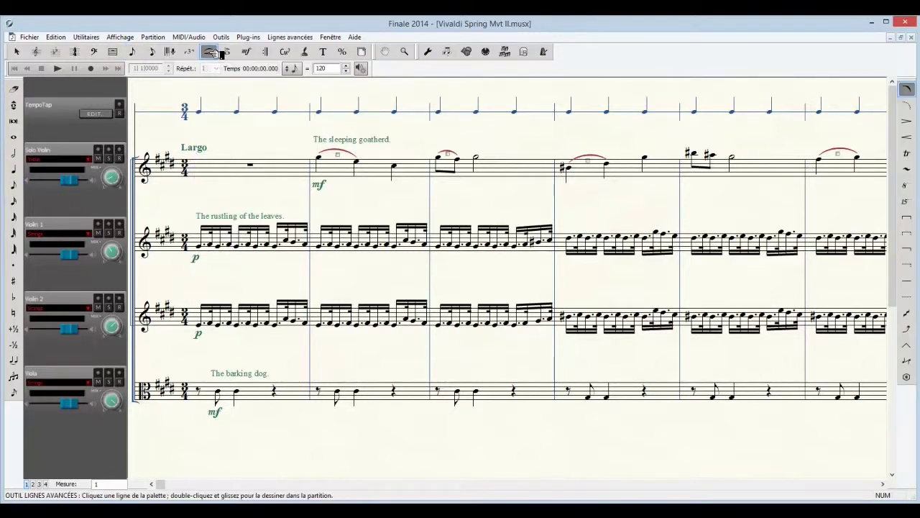
left_click(247, 51)
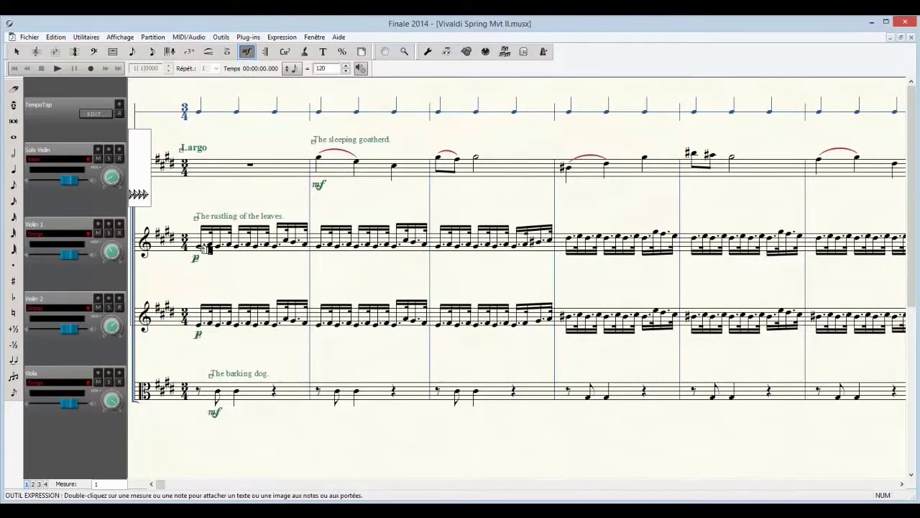
key("Delete")
- Draw a crescendo hairpin under Violin 1 spanning measures 1 and 2
left_click(210, 52)
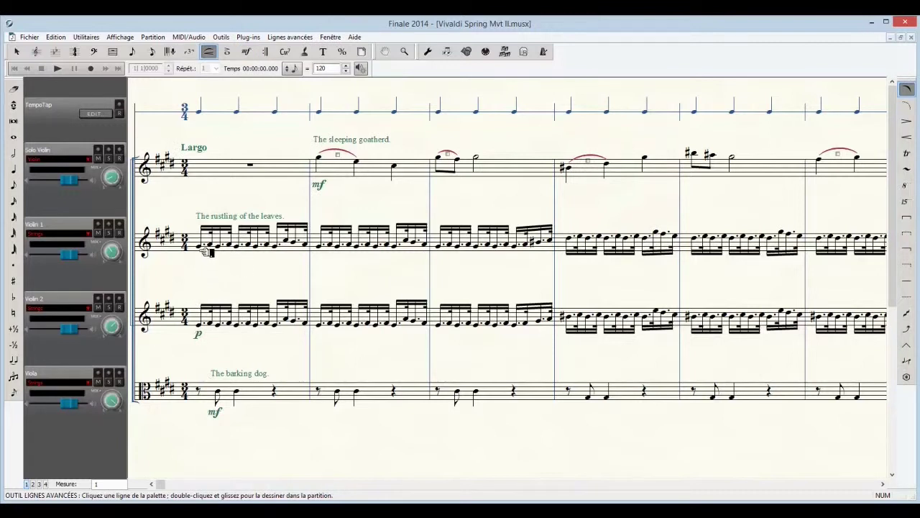
left_click(906, 135)
double_click(207, 254)
left_click_drag(207, 255, 420, 269)
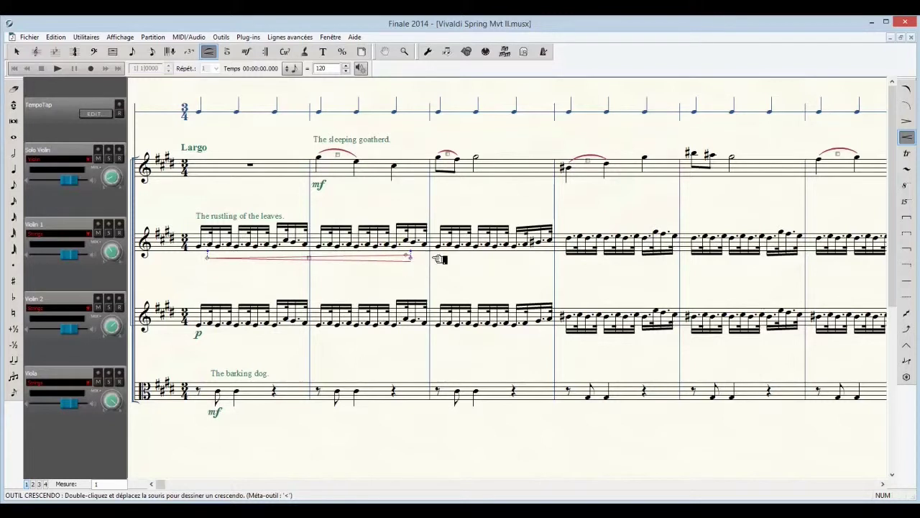
- Draw a decrescendo hairpin under Violin 1 across measures 3 and 4, and shift the crescendo to start under the first note
left_click(910, 121)
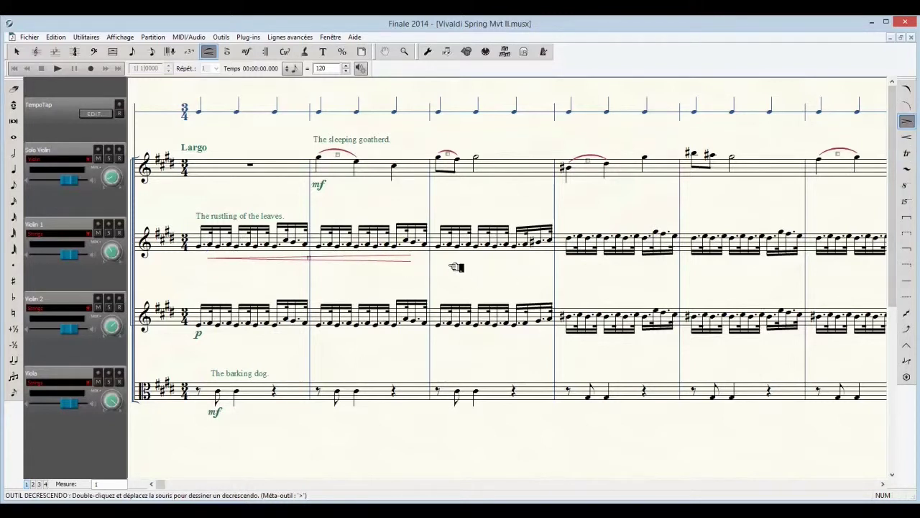
left_click_drag(440, 255, 678, 274)
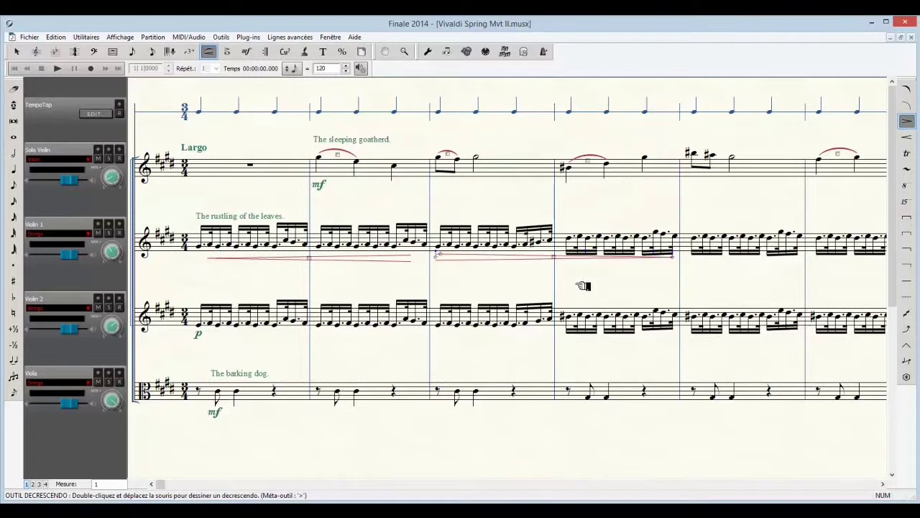
left_click_drag(323, 263, 309, 257)
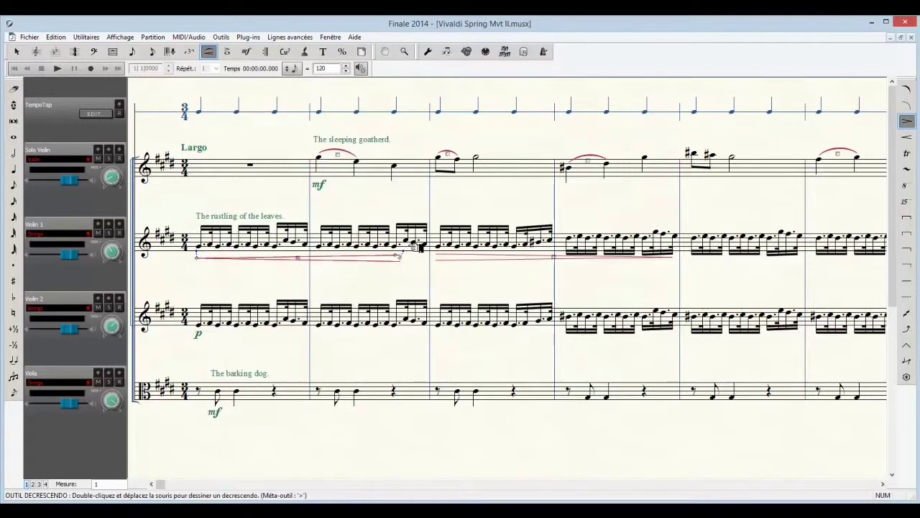
left_click(561, 260)
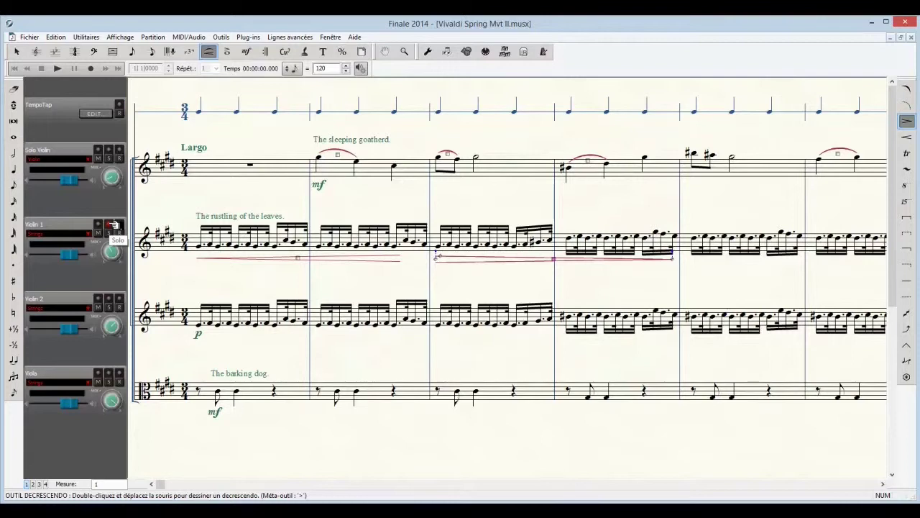
- Play Violin 1 solo from measure 1 to hear the hairpins, stopping playback in measure 5
left_click(61, 68)
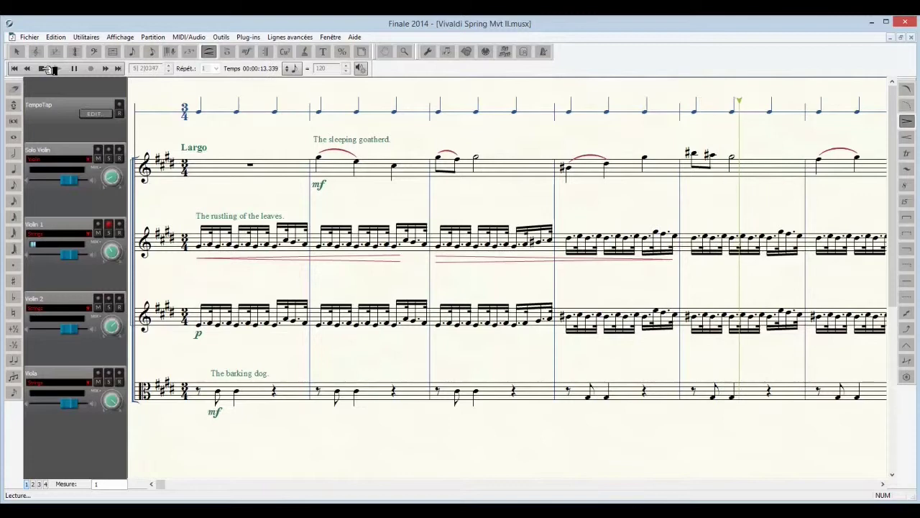
left_click(49, 68)
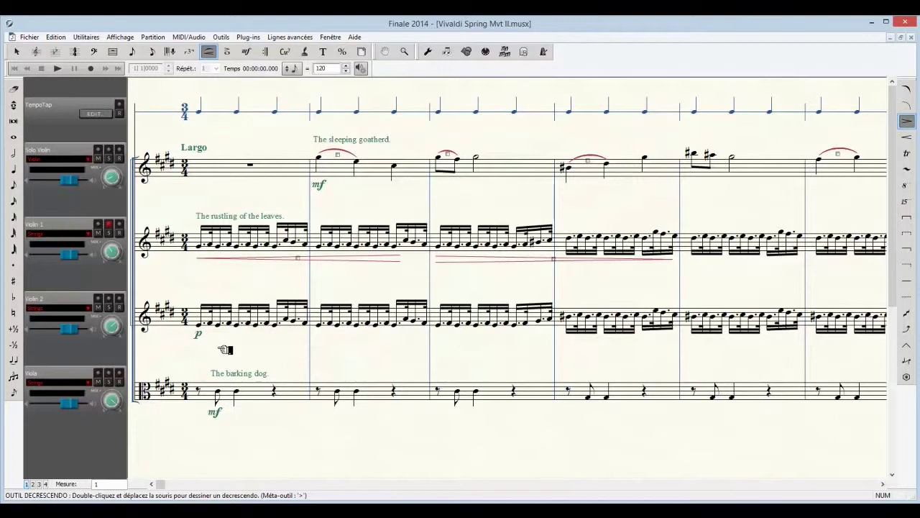
- Delete the p dynamic under Violin 2's first measure and activate the MIDI tool
left_click(246, 51)
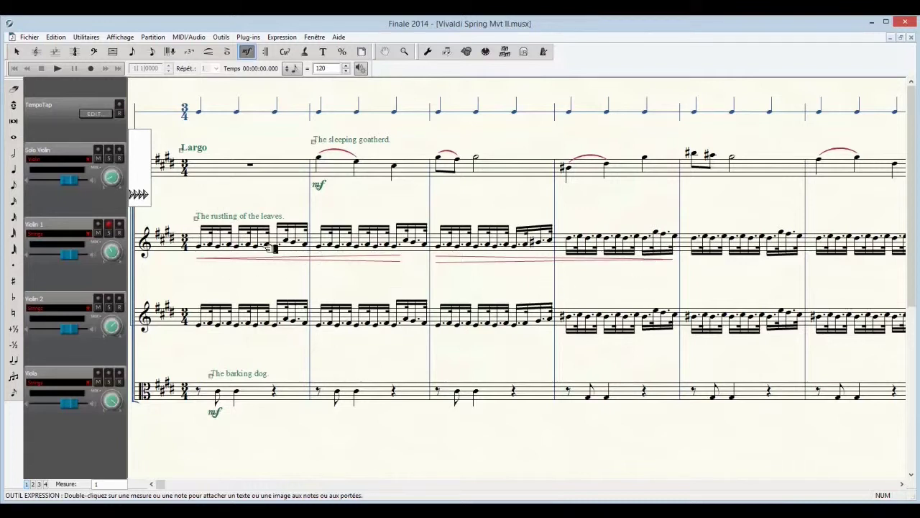
left_click(486, 52)
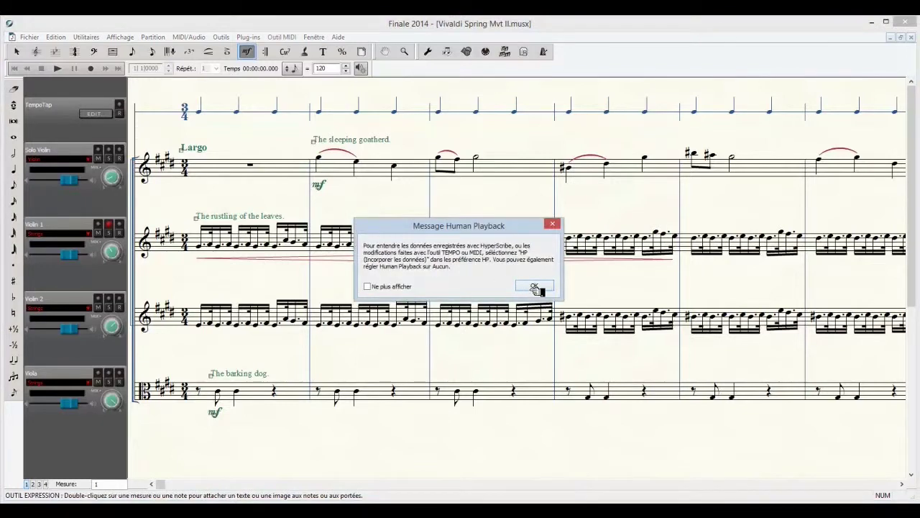
left_click(535, 286)
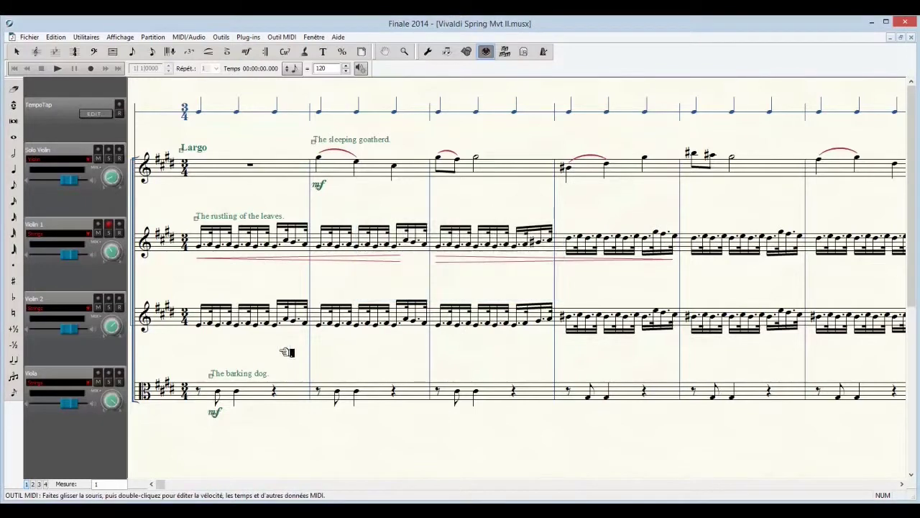
- Select Violin 2 measures 1 and 2 and set the continuous data being edited to controller 7: Volume
left_click(207, 321)
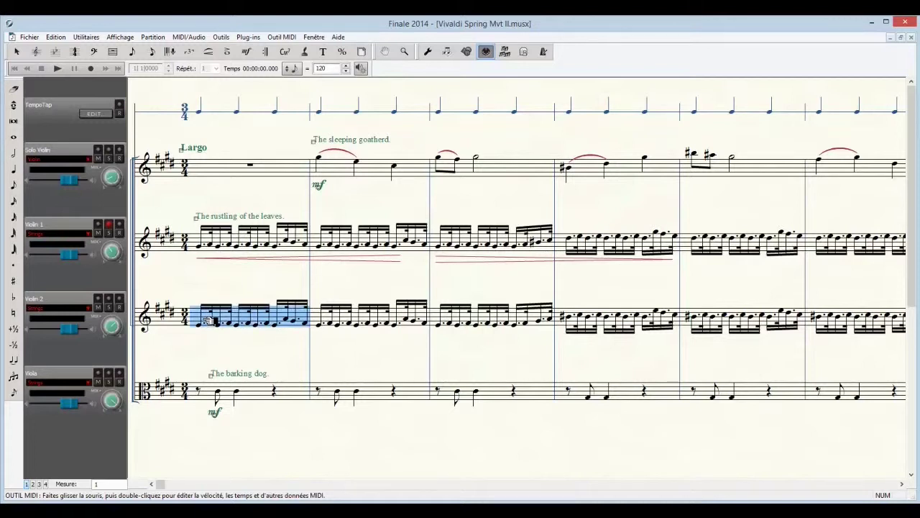
left_click(386, 321, "shift")
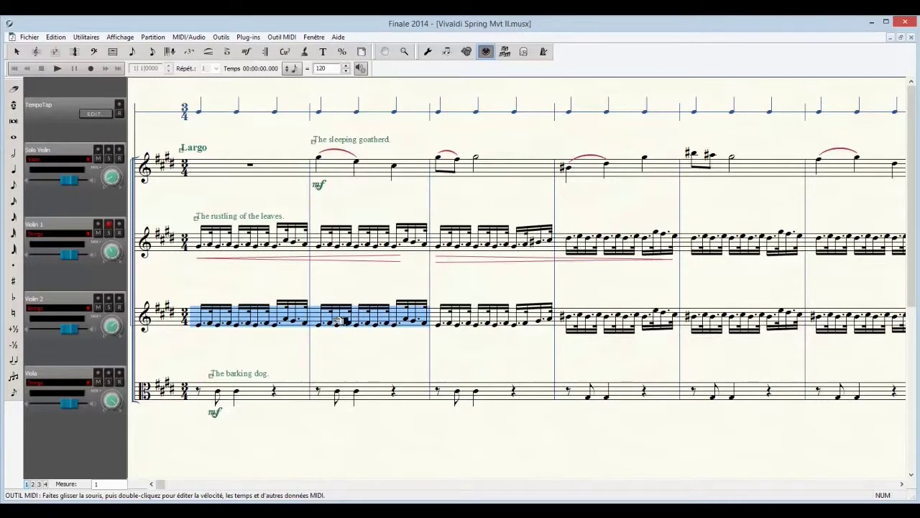
left_click(298, 37)
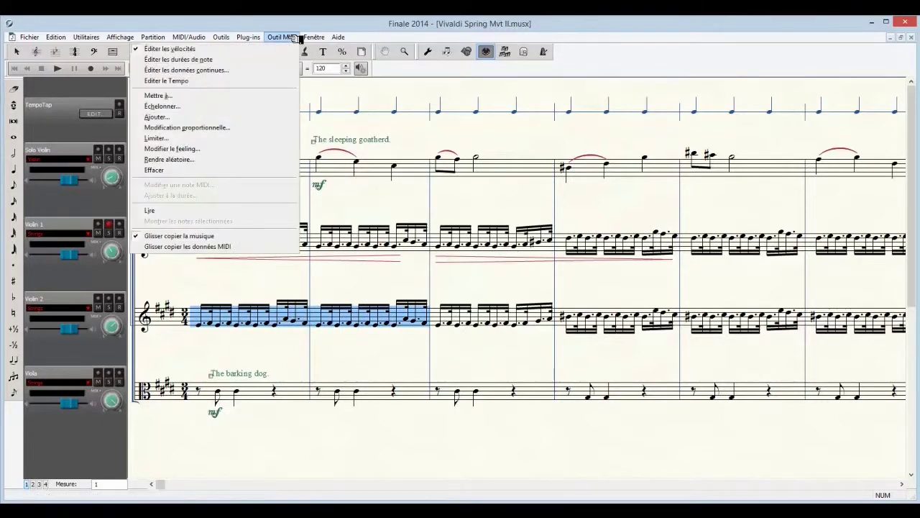
left_click(246, 72)
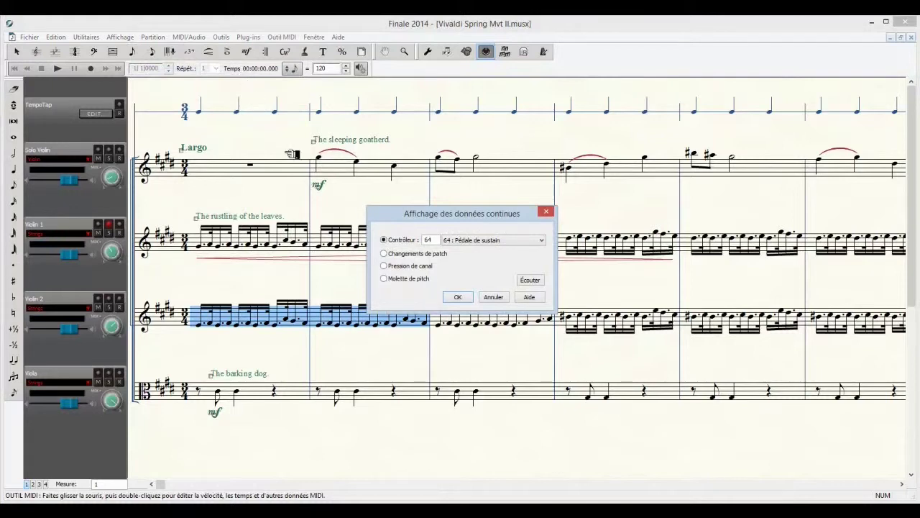
left_click_drag(469, 214, 477, 195)
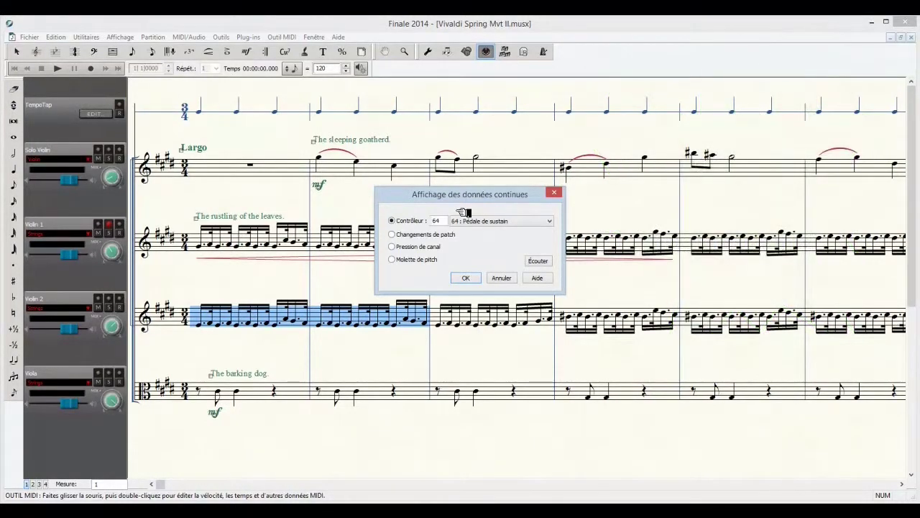
left_click(550, 222)
left_click_drag(550, 309, 554, 244)
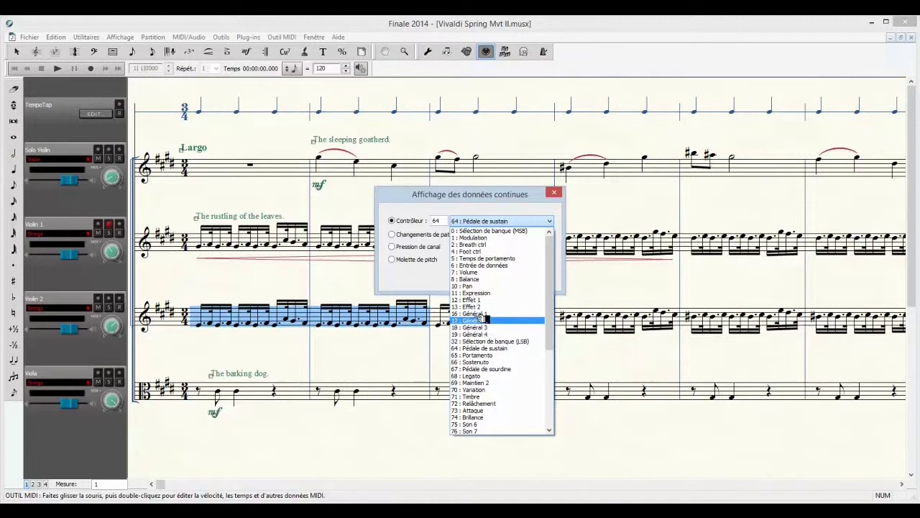
left_click(478, 273)
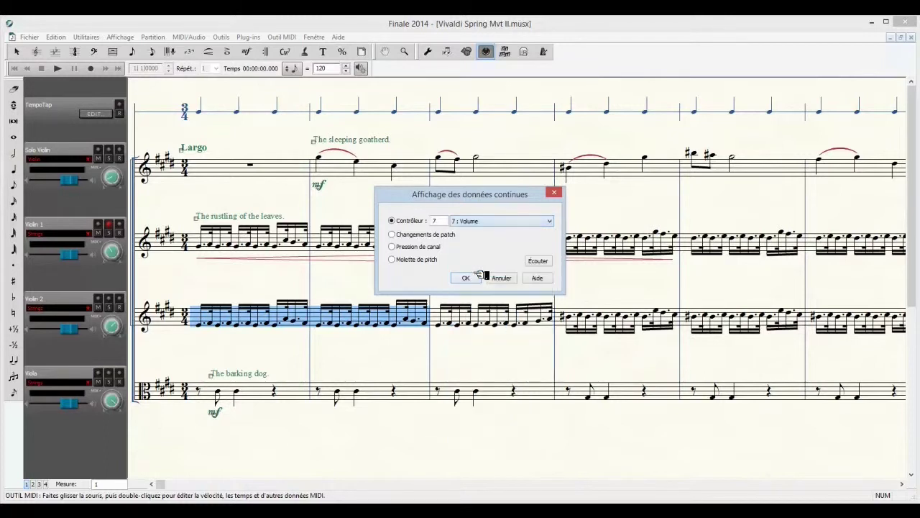
left_click(468, 277)
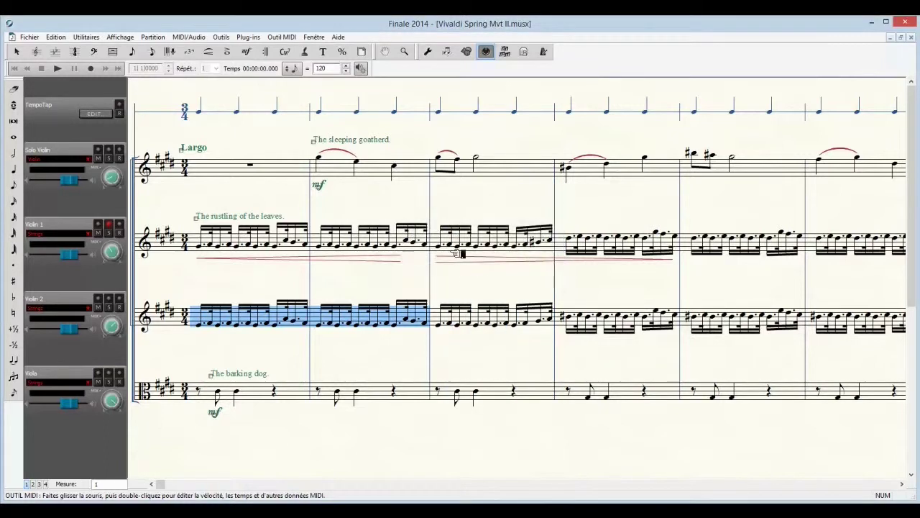
- Scale the volume data of Violin 2 measures 1 and 2 from 0 to 120 in increments of 1, using absolute values
left_click(322, 40)
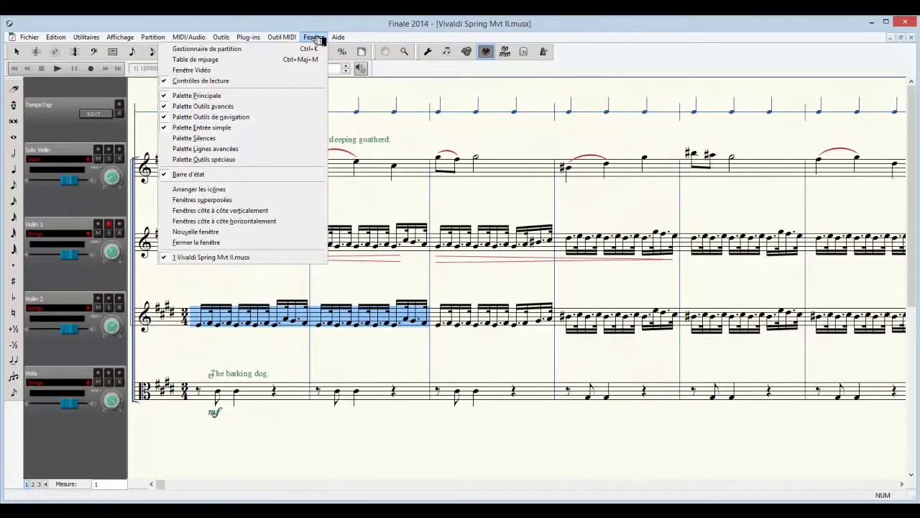
mouse_move(292, 39)
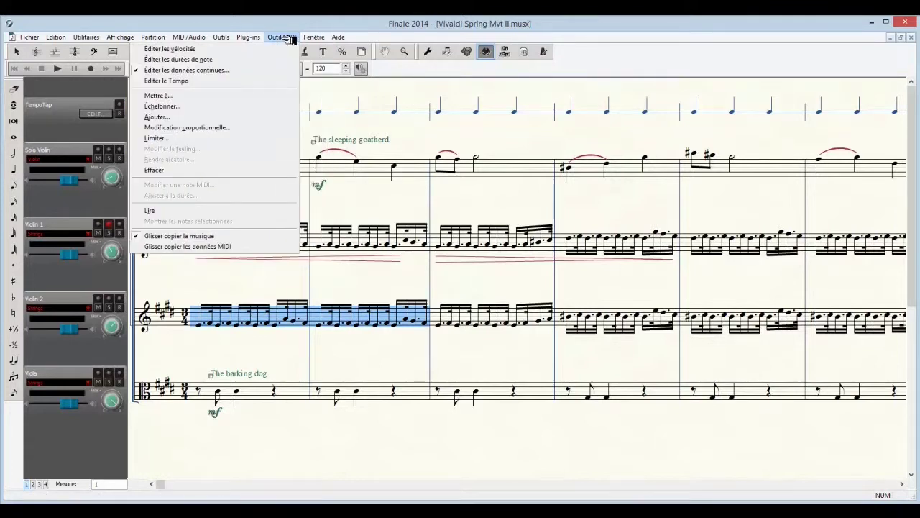
left_click(263, 105)
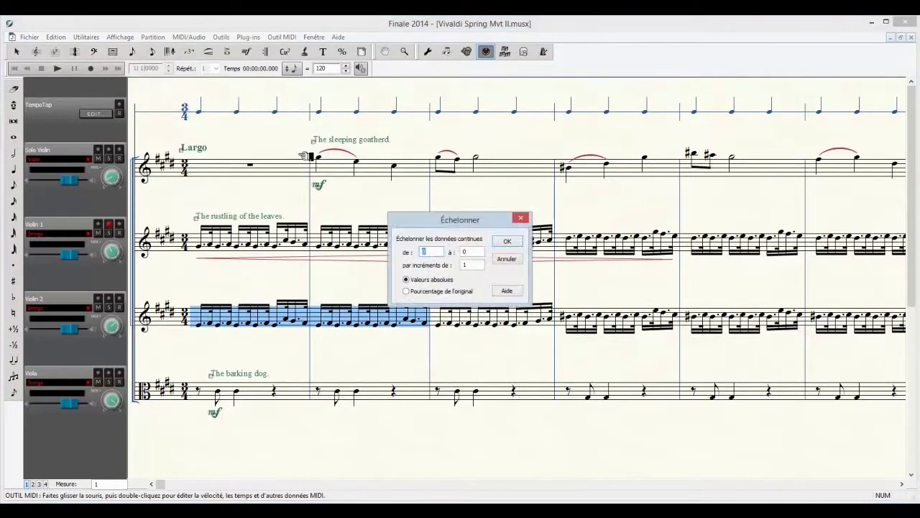
left_click(467, 252)
type("120")
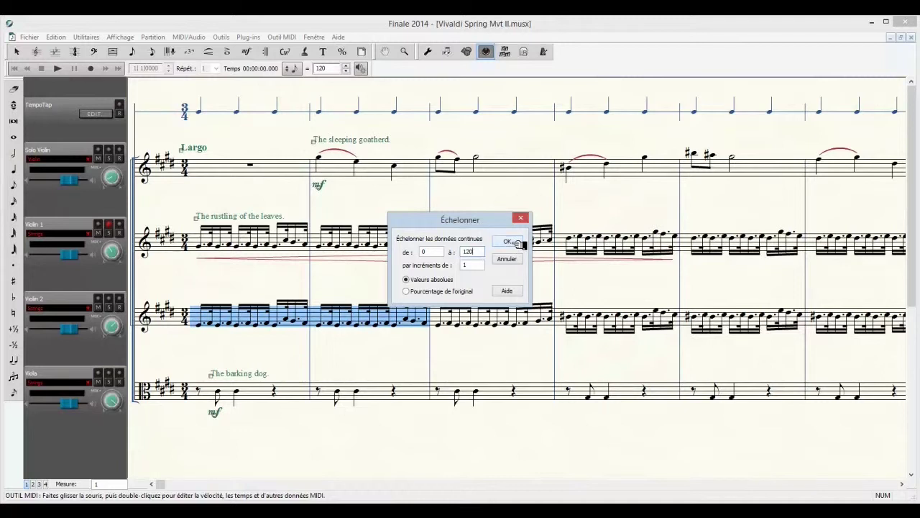
left_click(509, 241)
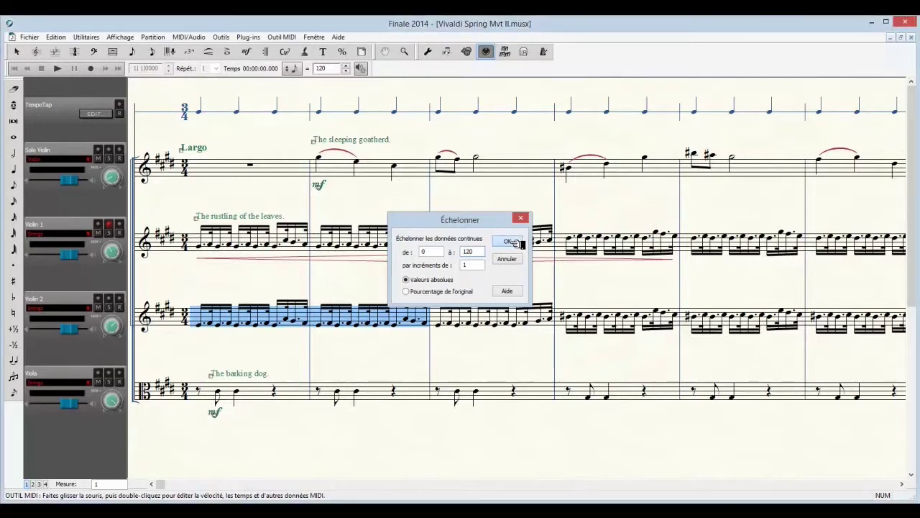
- Scale the volume data of Violin 2 measures 3 and 4 to an end value of 0, in increments of 1
left_click(475, 324)
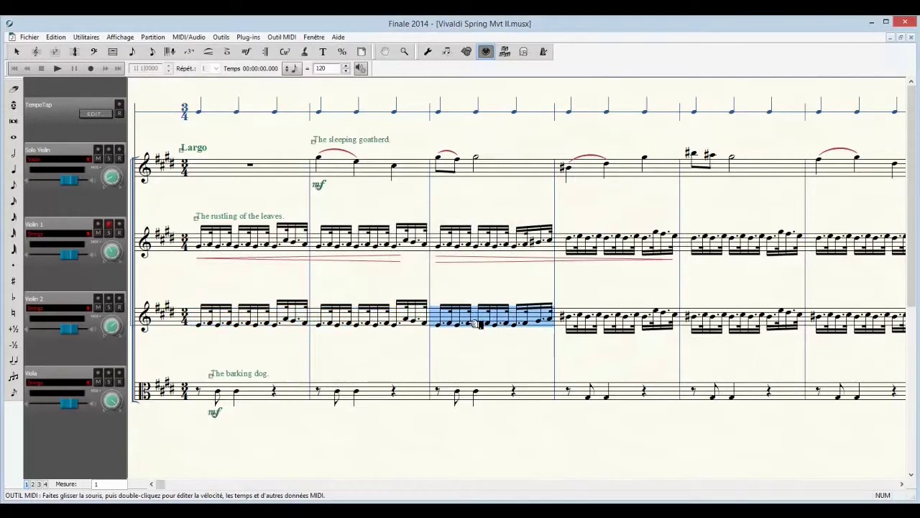
left_click(608, 319, "shift")
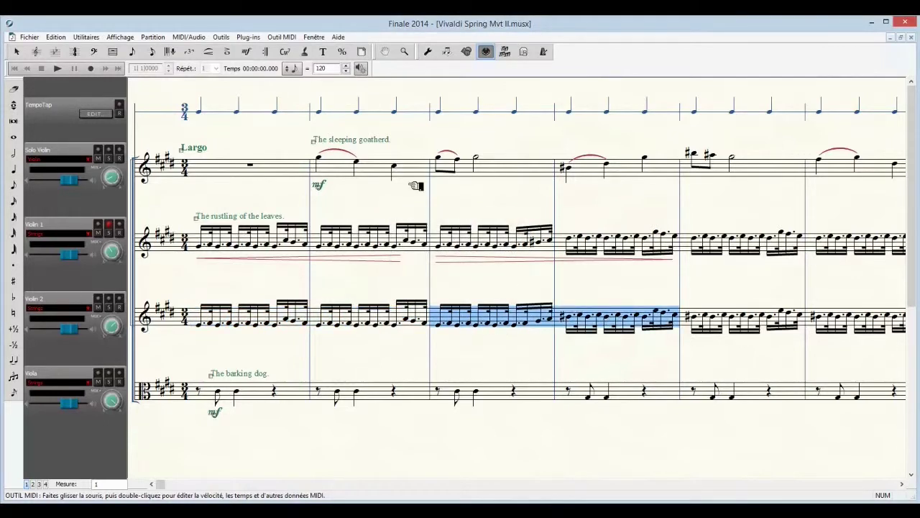
left_click(289, 37)
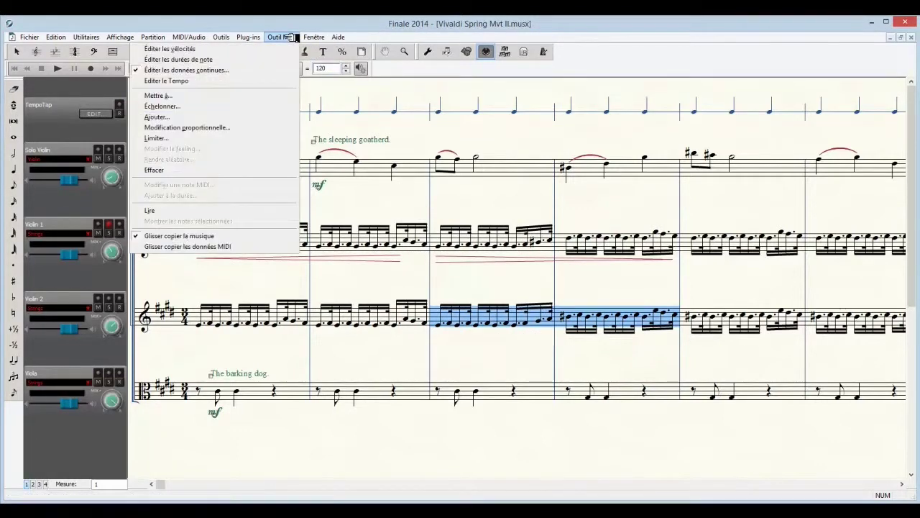
left_click(230, 106)
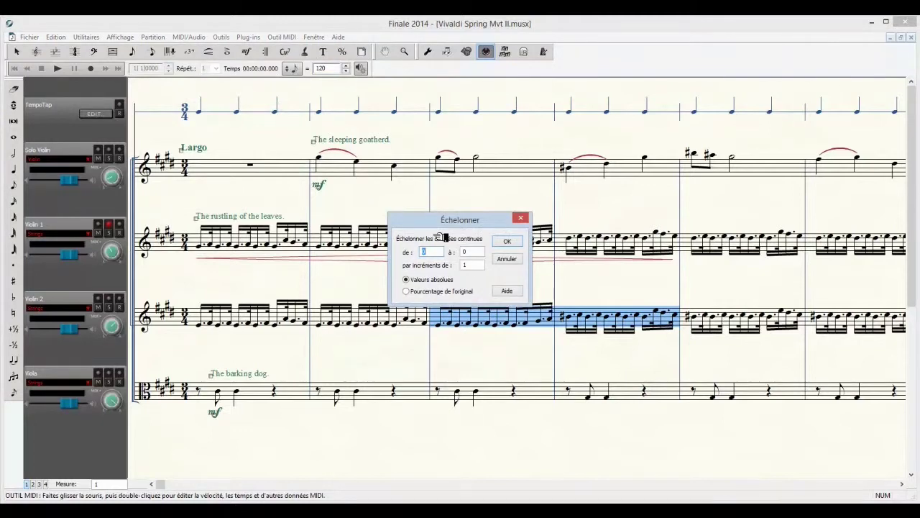
left_click(519, 242)
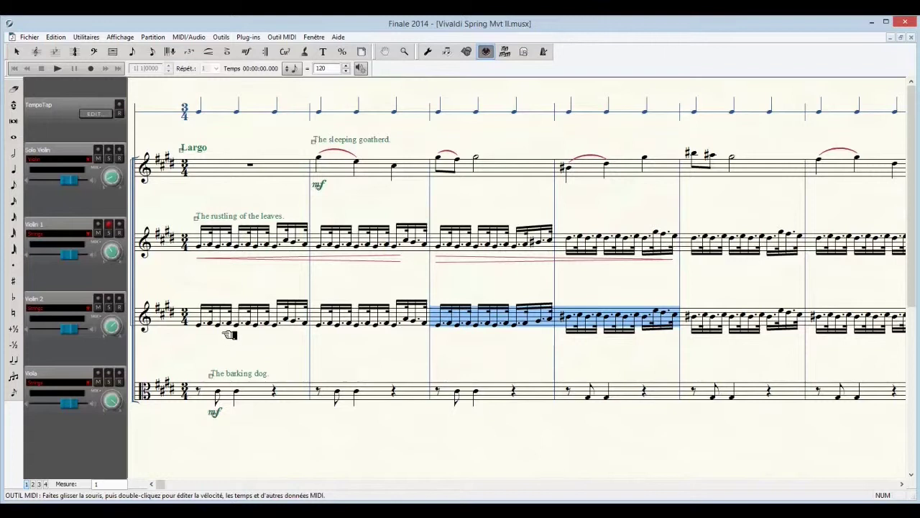
- Add a text block above Violin 2's first measure with the pasted note ending in "de 0 à 120 sur 2 mesures"
left_click(323, 51)
double_click(198, 301)
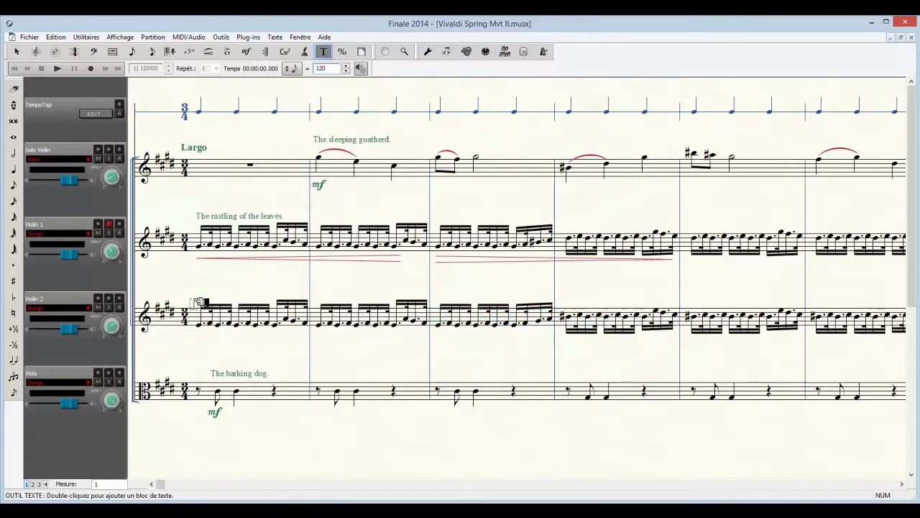
key("ctrl+v")
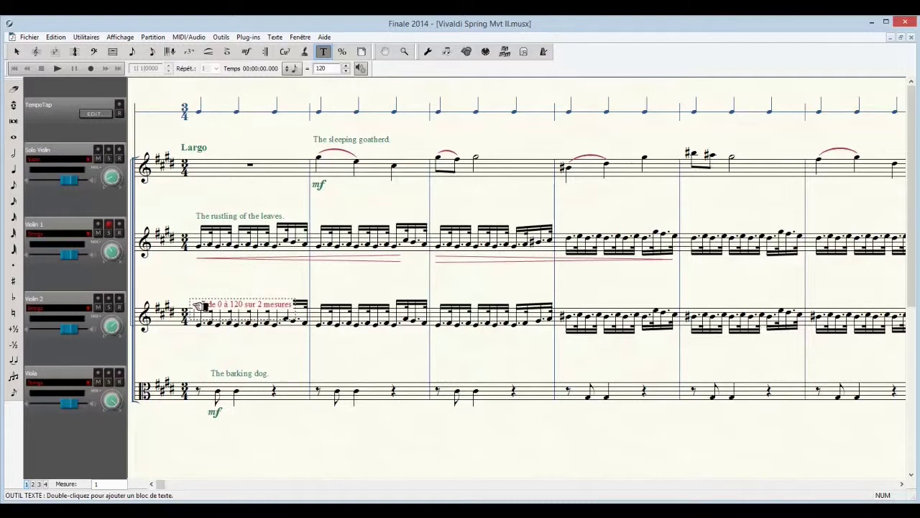
- Move the red "cc7 de 0 à 120 sur 2 mesures" text block higher above Violin 2's first measure, clear of the notes
key("ctrl+a")
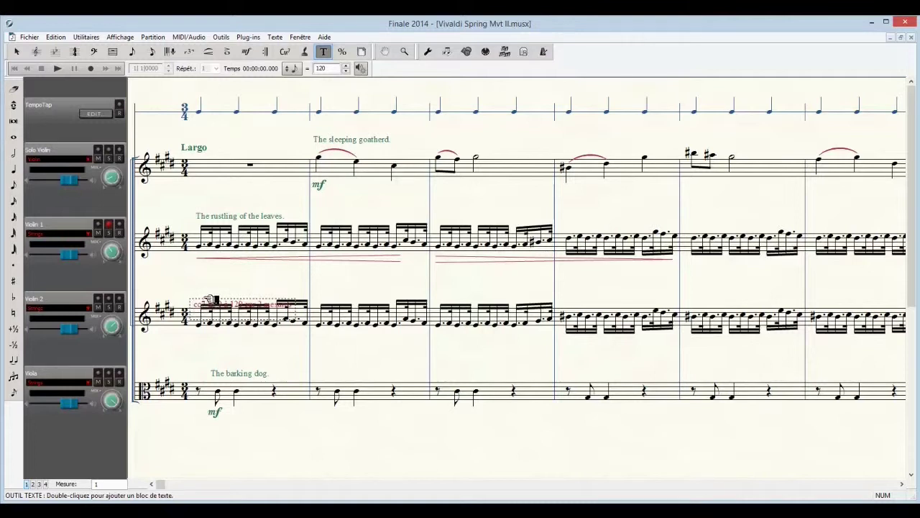
left_click_drag(196, 302, 192, 288)
left_click(196, 289)
- Copy the text note to a new block above Violin 2's measure 3 and reword it as "cc7 de 120 à 0 sur 2 mesures"
left_click_drag(187, 290, 296, 294)
key("ctrl+c")
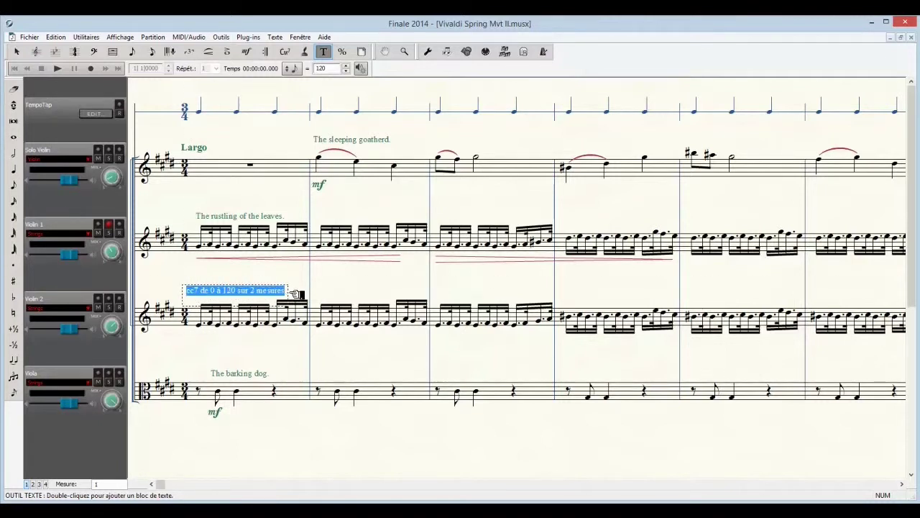
left_click(444, 314)
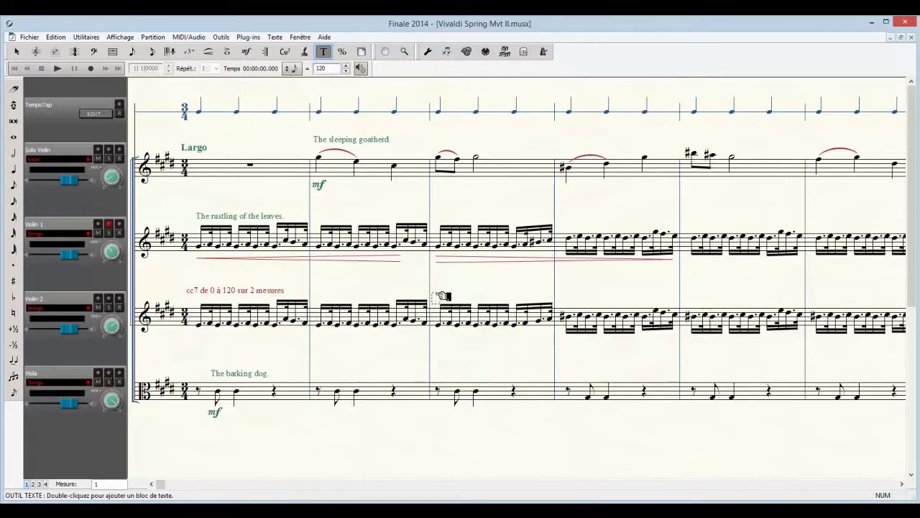
key("ctrl+v")
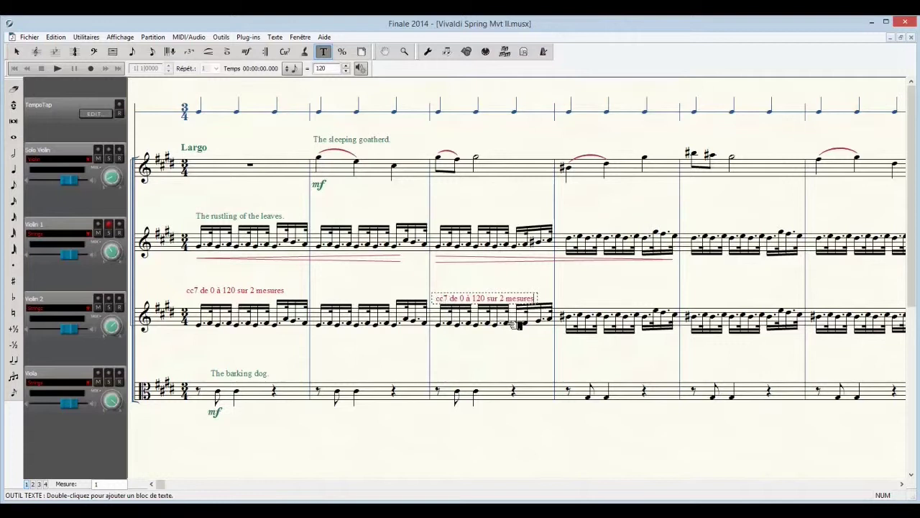
type("12")
left_click_drag(481, 298, 493, 299)
type("0")
left_click(482, 282)
- Solo Violin 2 and play back the opening four measures to hear its controller 7 volume changes, stopping playback when done
left_click(108, 298)
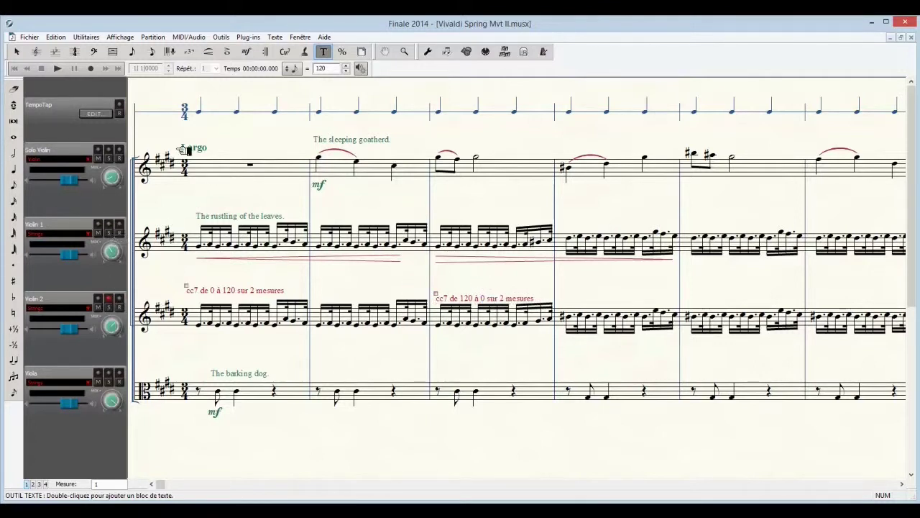
left_click(60, 68)
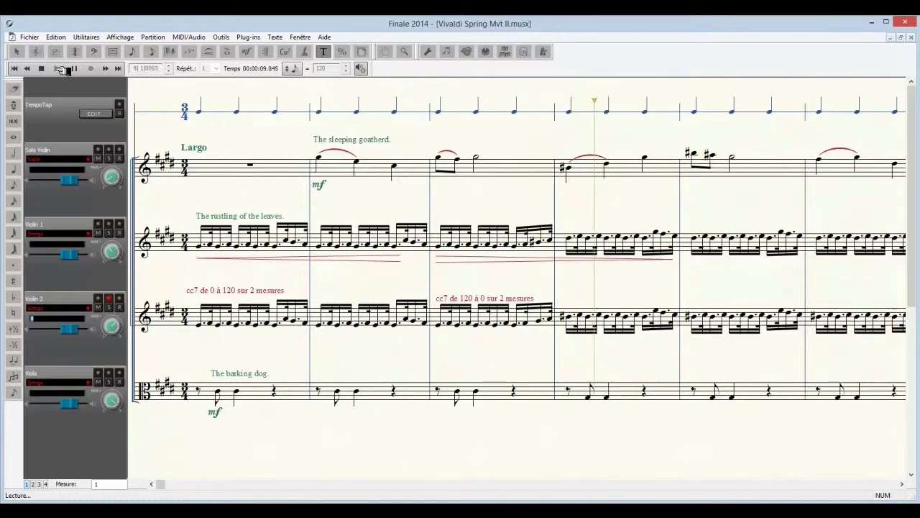
left_click(44, 68)
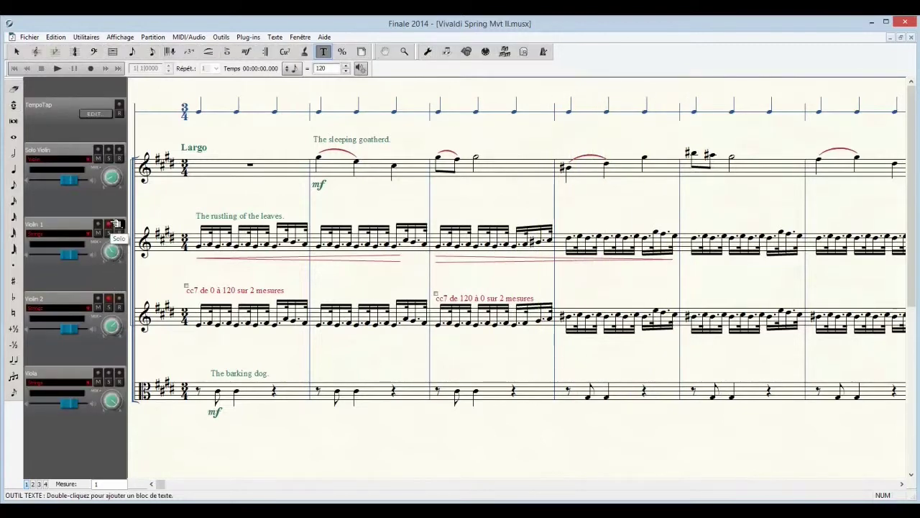
- Play the opening measures with Violin 1 and Violin 2 soloed together, then stop and return toward the start of the score
left_click(61, 68)
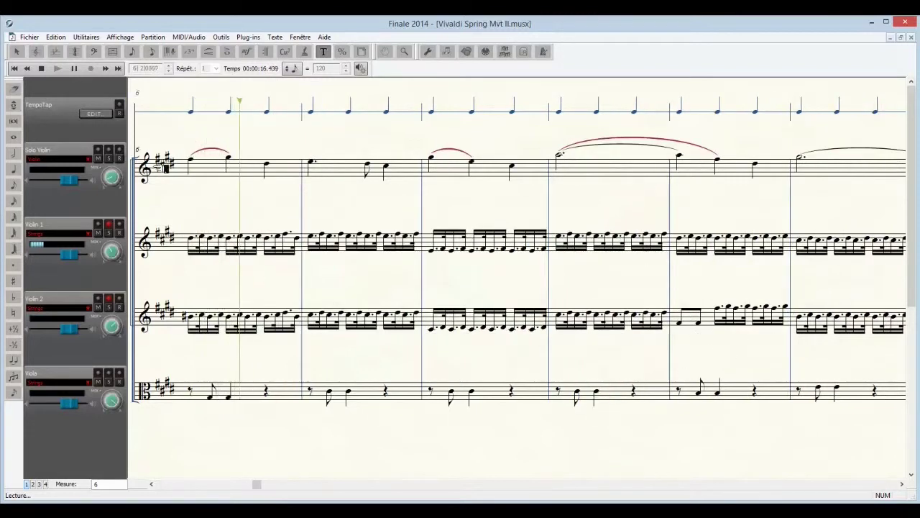
left_click(42, 68)
left_click_drag(266, 487, 202, 485)
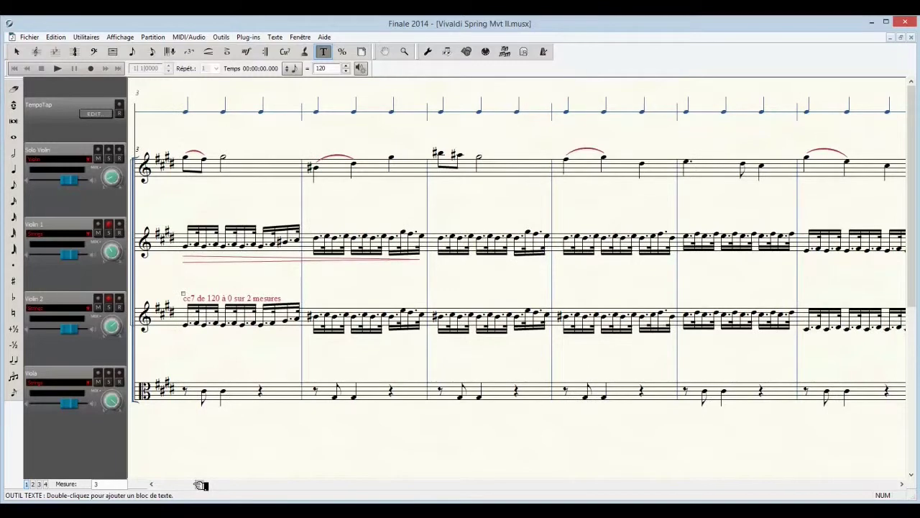
left_click_drag(200, 485, 180, 485)
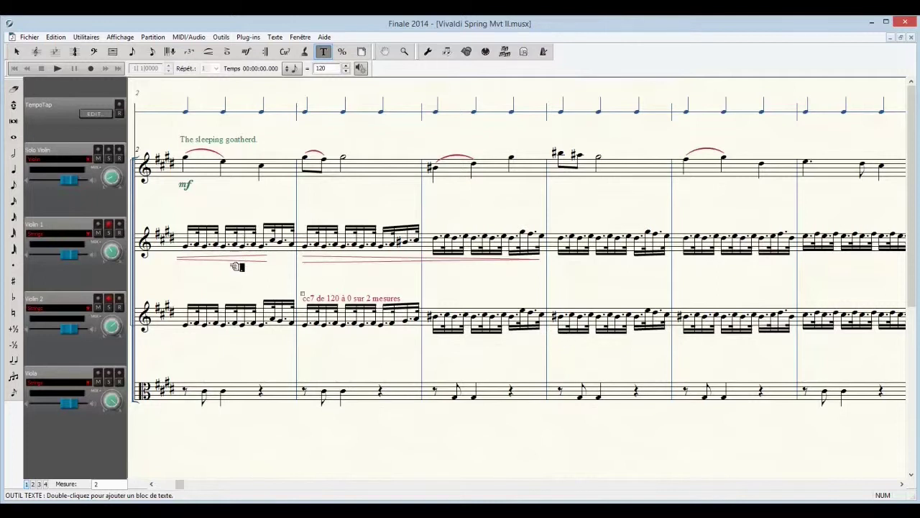
- Examine Violin 2's controller 7: Volume curve over measures 1 to 4 with the MIDI tool, and return to the full score
left_click(495, 52)
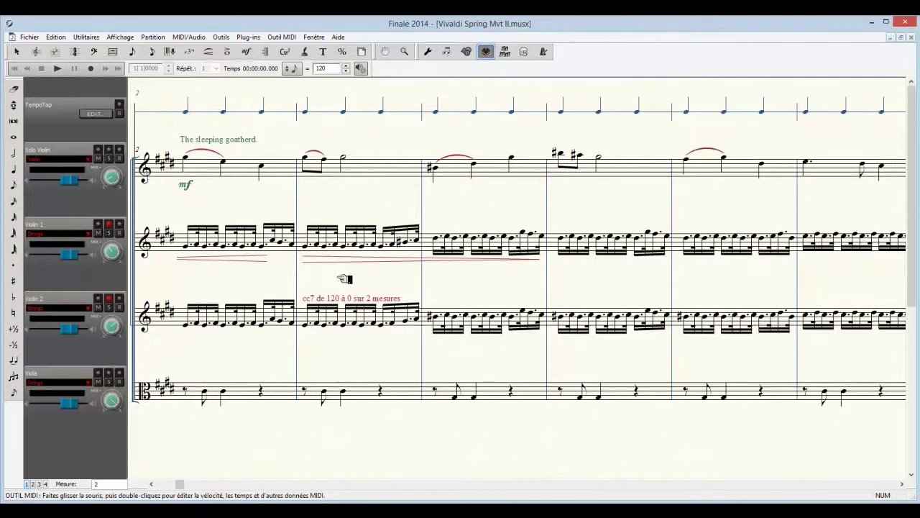
double_click(223, 324)
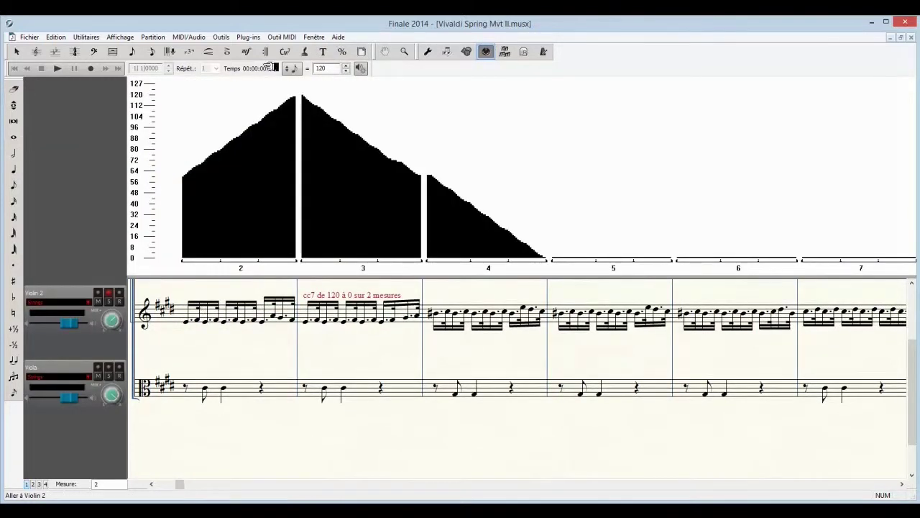
left_click(281, 36)
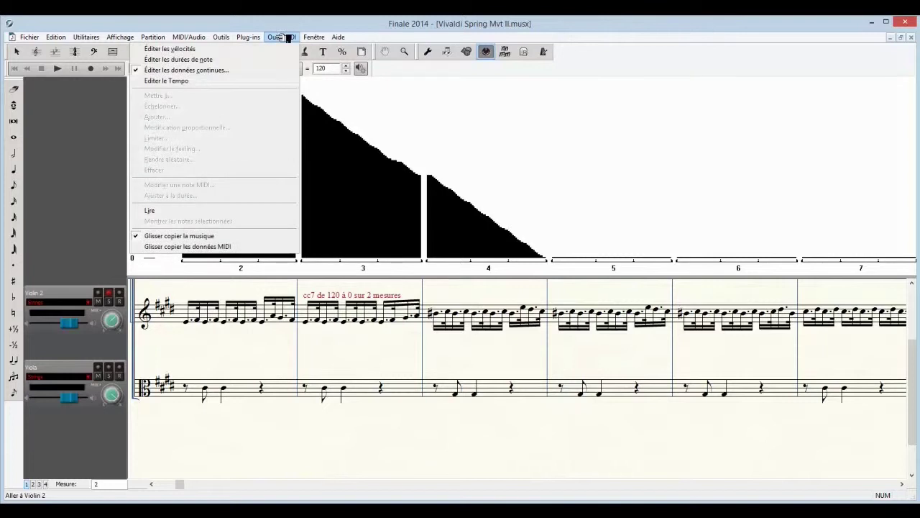
left_click(202, 72)
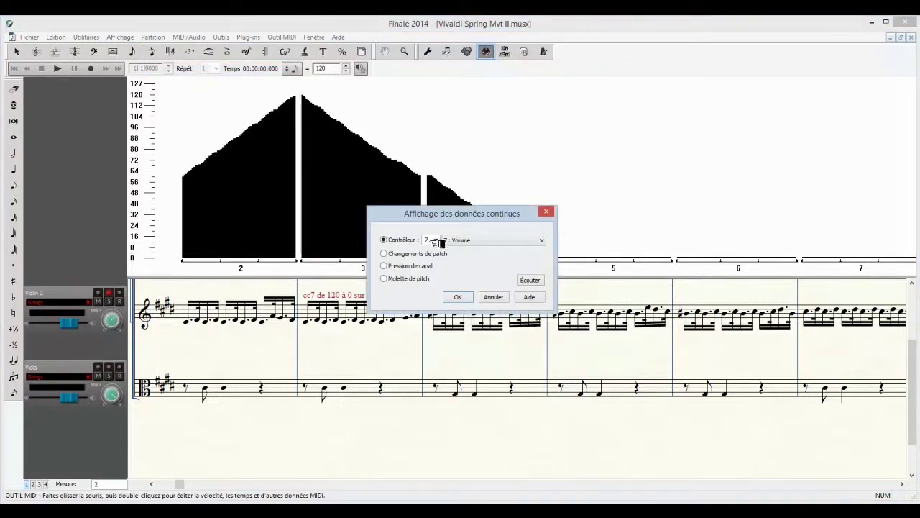
left_click(458, 297)
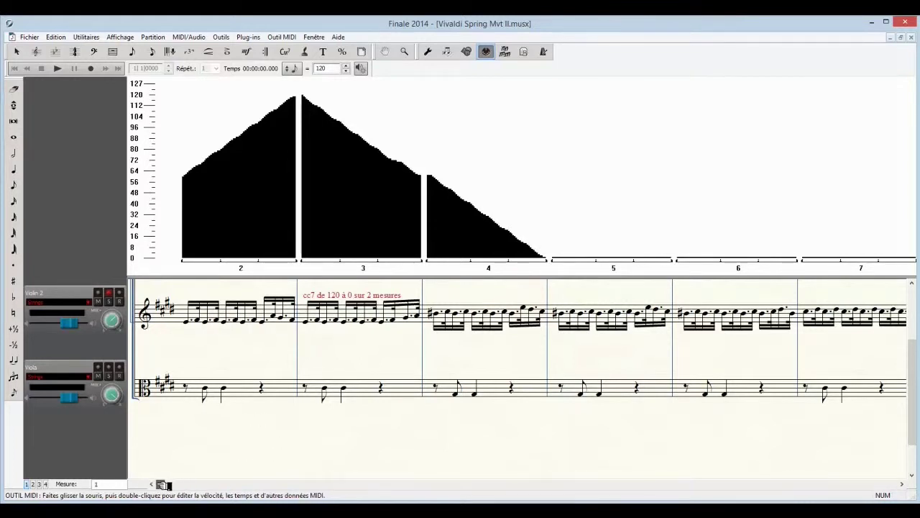
left_click(152, 483)
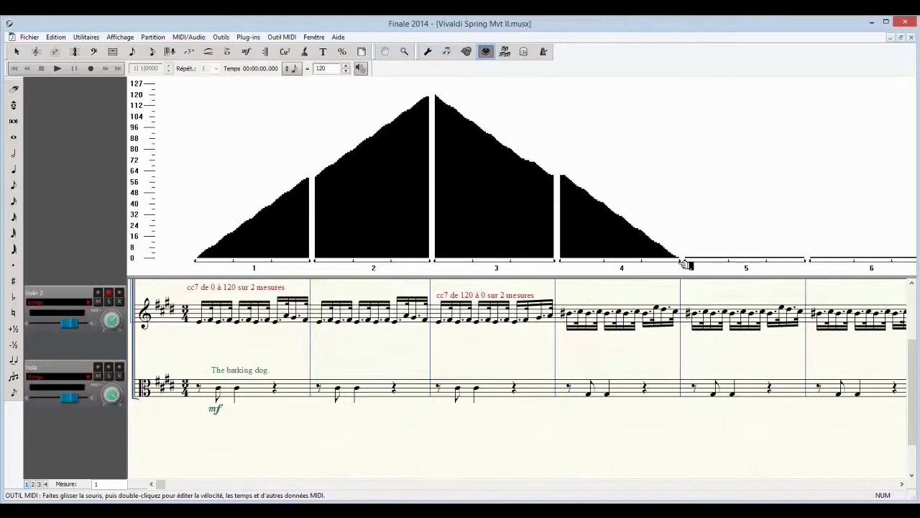
left_click(489, 51)
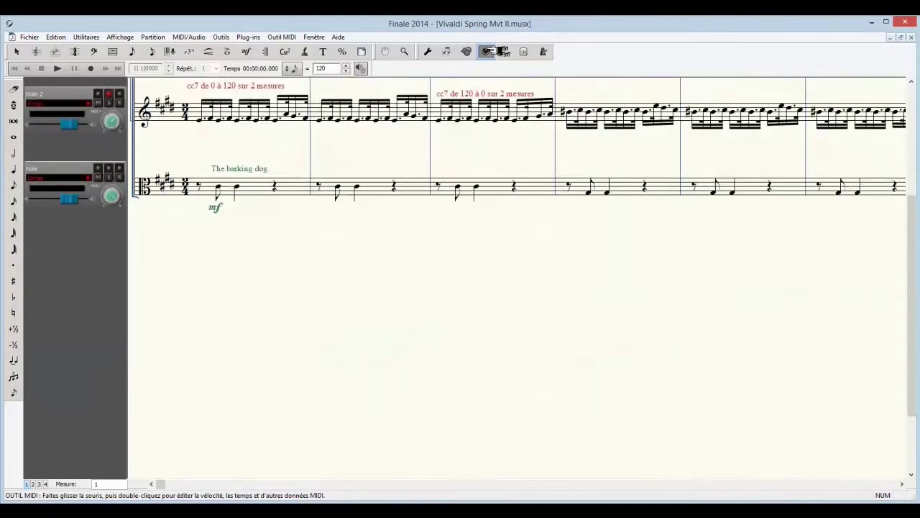
left_click_drag(911, 318, 911, 209)
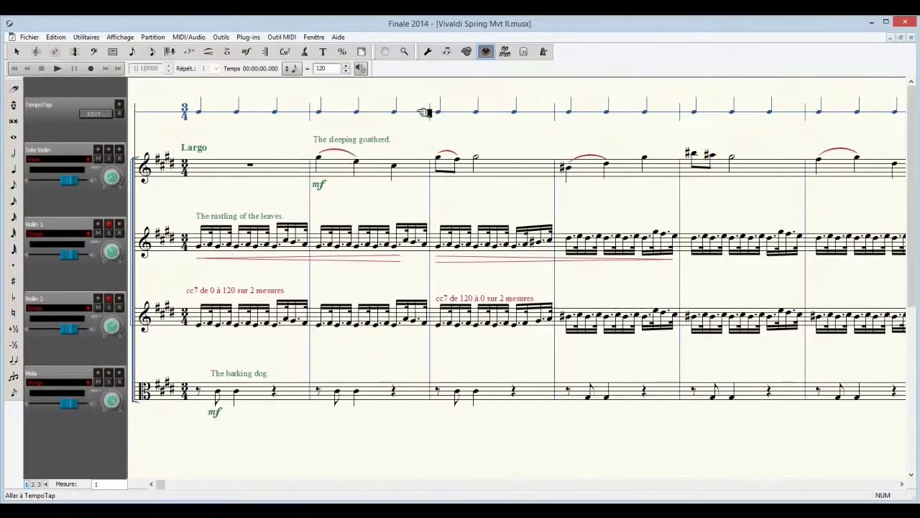
- Set the VST instrument of bank 1 to ARIA Player
left_click(188, 36)
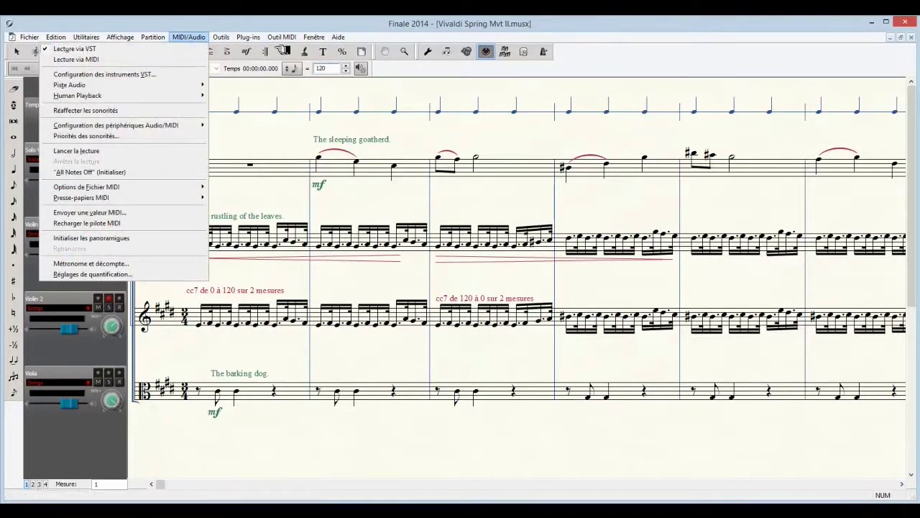
left_click(176, 74)
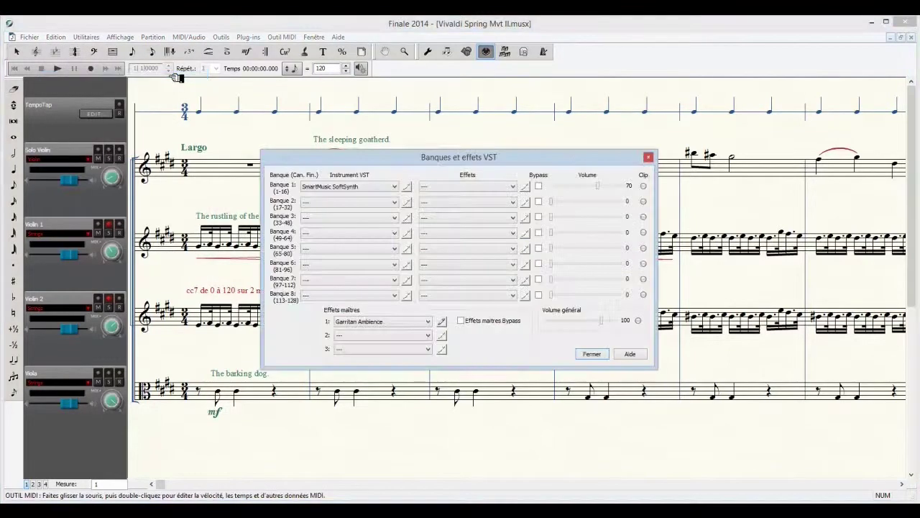
left_click(397, 186)
left_click(370, 204)
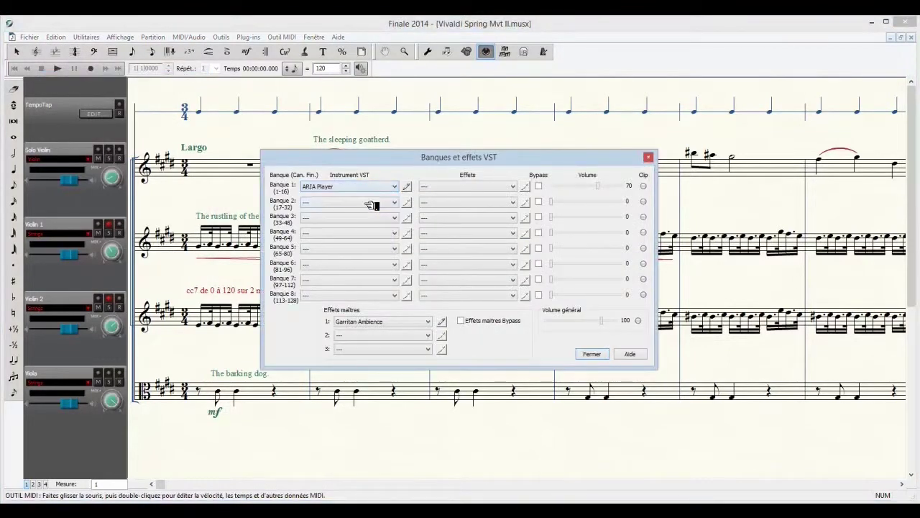
left_click(592, 353)
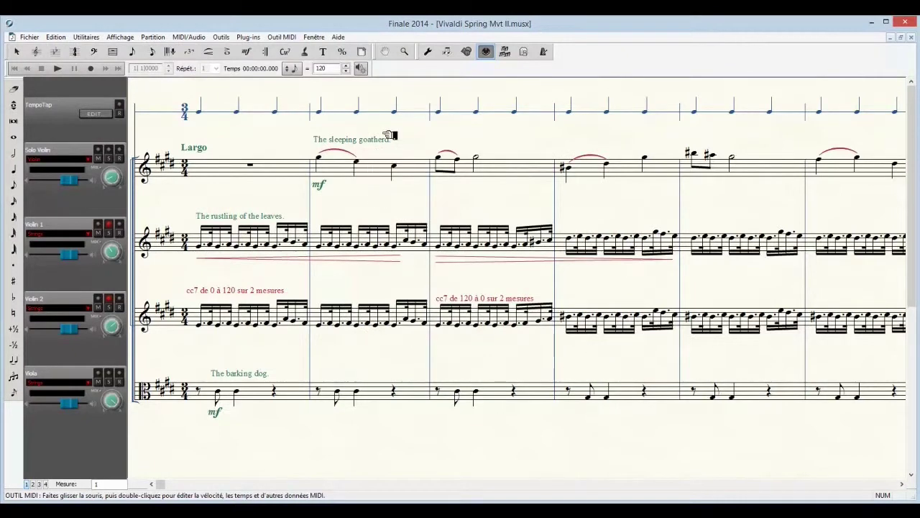
- Turn off solo for Violin 1 and Violin 2 in the score manager's instrument list
left_click(313, 36)
left_click(315, 48)
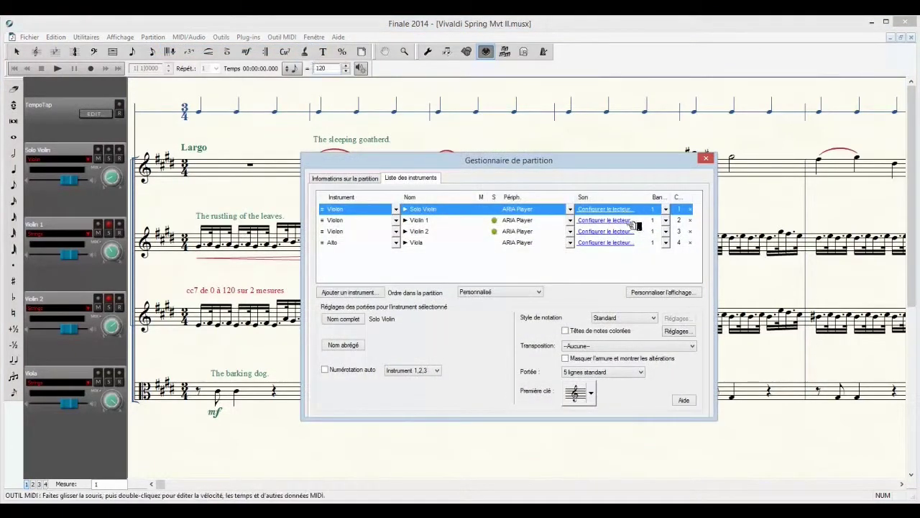
left_click(617, 209)
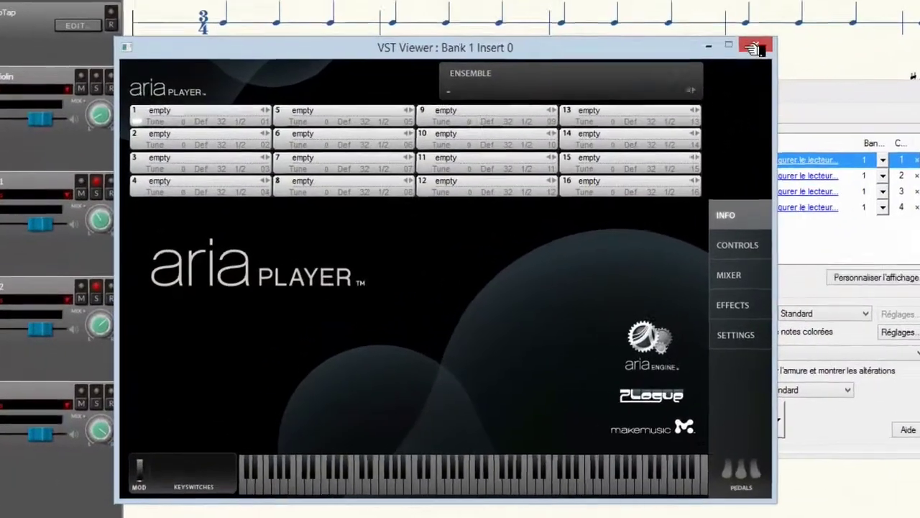
left_click(576, 127)
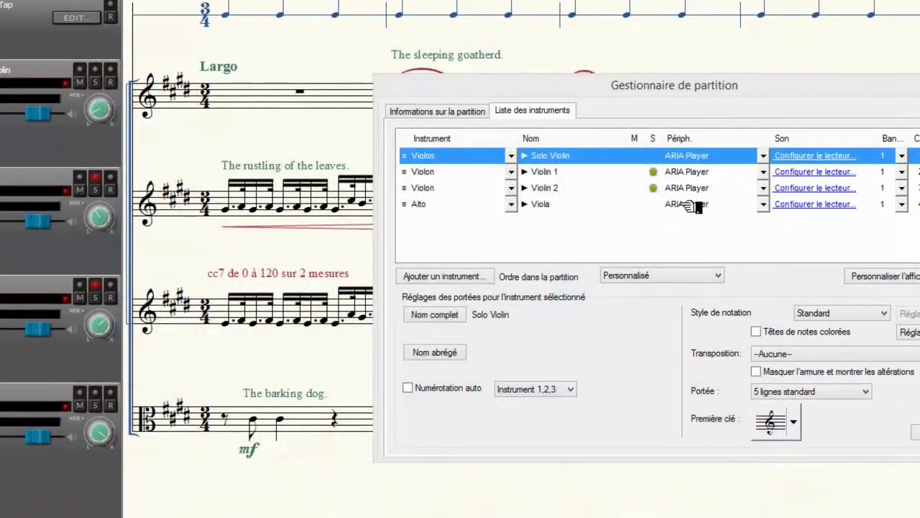
left_click(667, 187)
left_click(664, 171)
- Load Violin Plr1 from the Finale Default Bank's solo strings into ARIA Player channel 1 for the Solo Violin
left_click(819, 156)
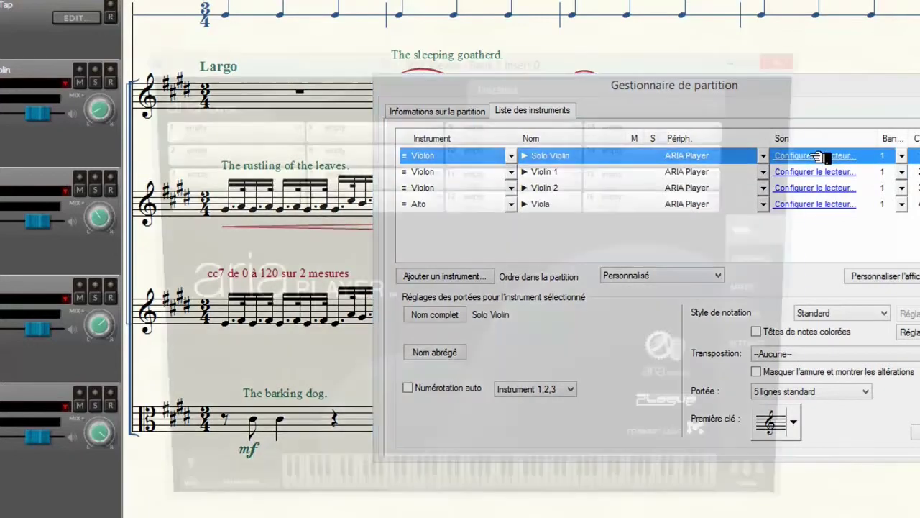
left_click(189, 126)
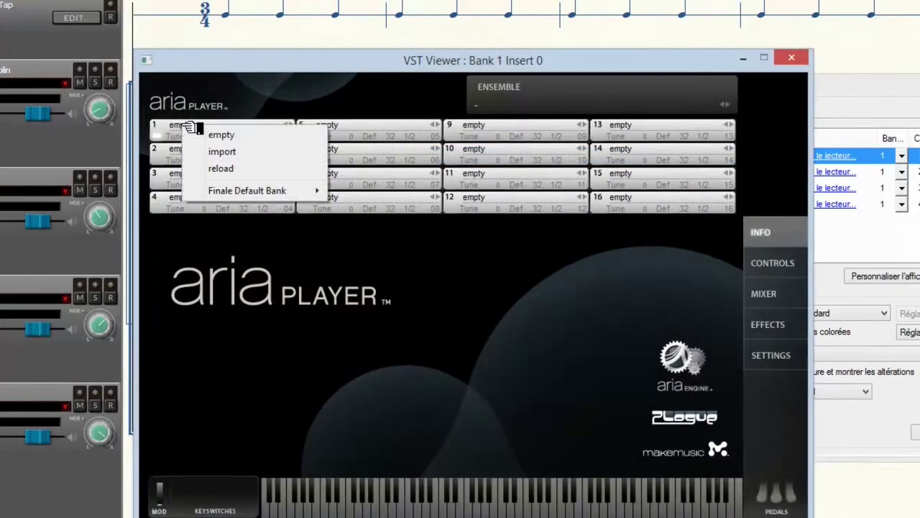
mouse_move(220, 190)
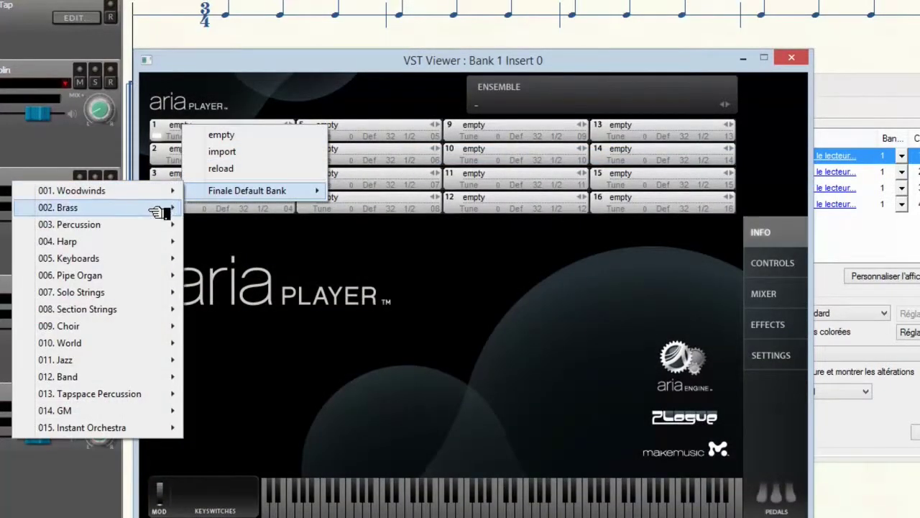
mouse_move(144, 293)
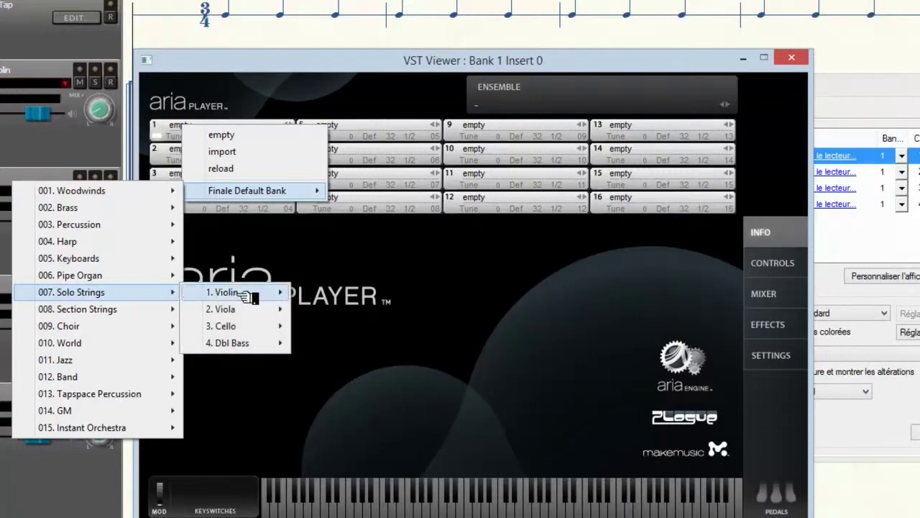
mouse_move(247, 295)
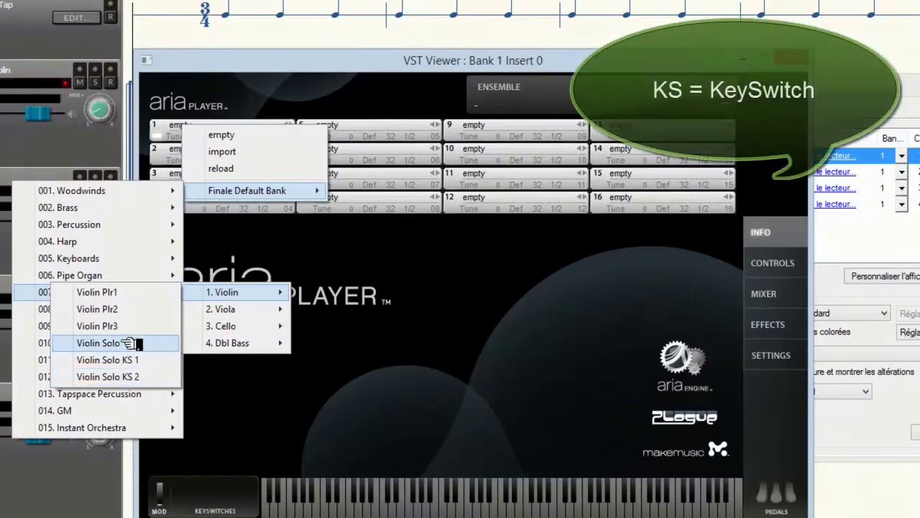
left_click(118, 293)
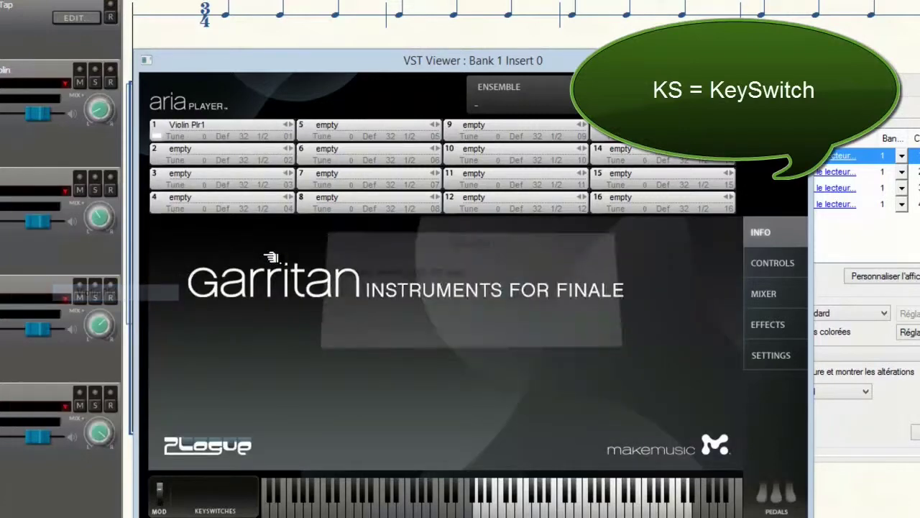
- Load Violin Plr2 from the Finale Default Bank's solo strings into ARIA Player channel 2
left_click(177, 150)
mouse_move(235, 216)
mouse_move(108, 304)
mouse_move(115, 322)
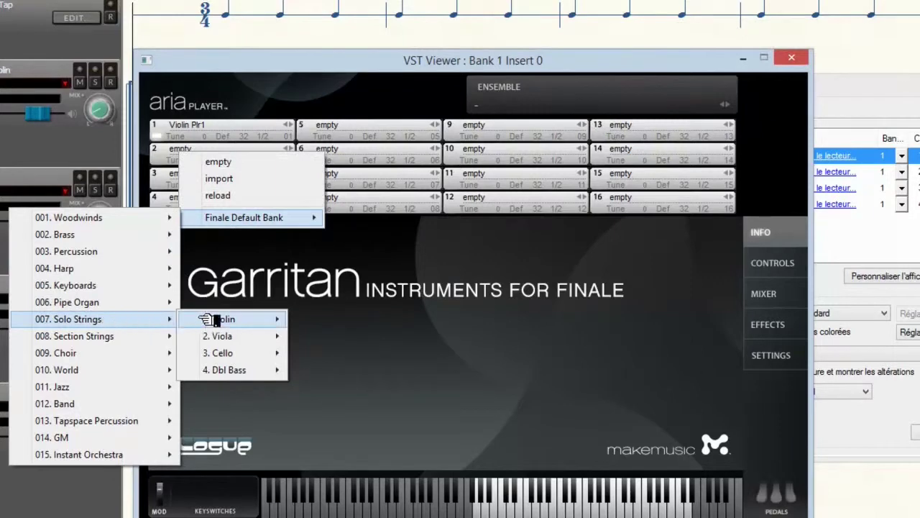
mouse_move(241, 324)
left_click(106, 336)
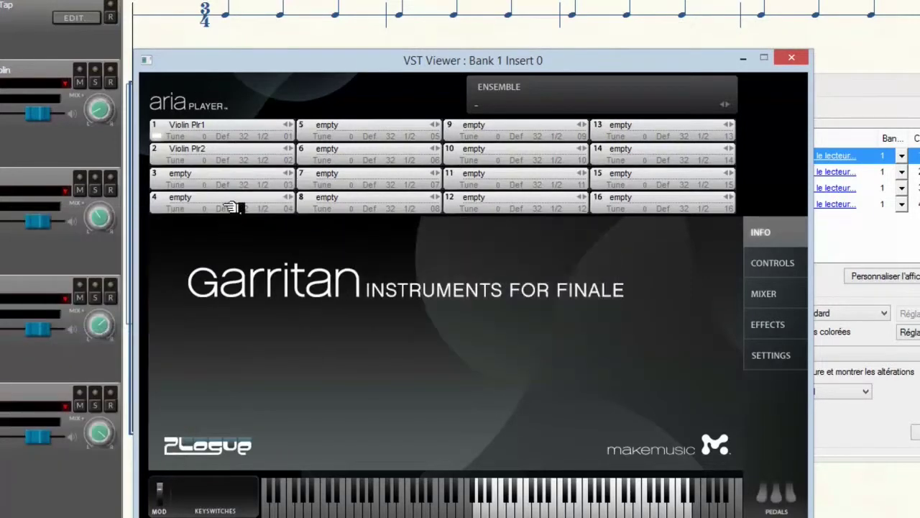
- Load Violin Plr3 from the Finale Default Bank's solo strings into ARIA Player channel 3
left_click(212, 179)
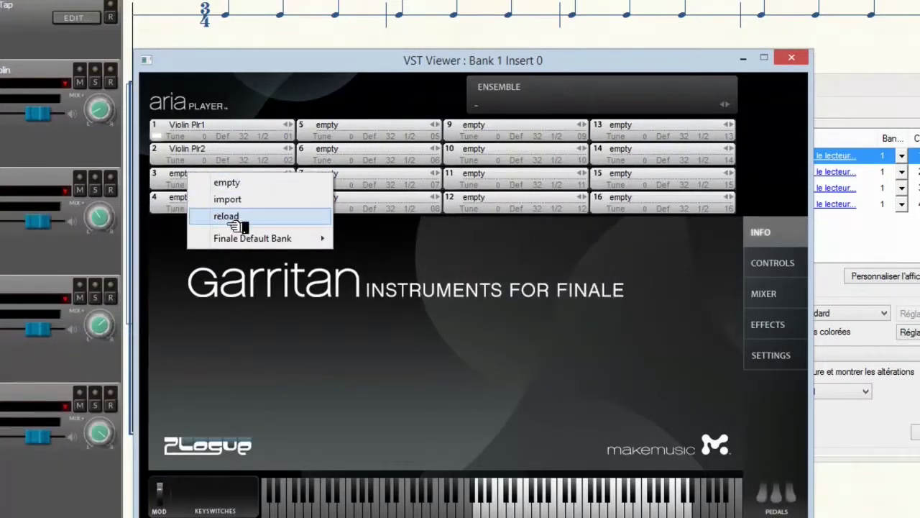
mouse_move(248, 240)
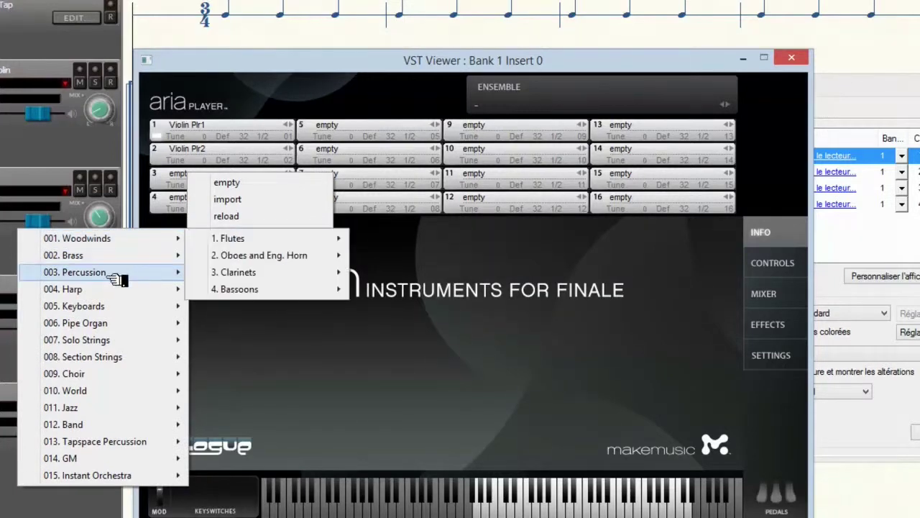
mouse_move(117, 339)
mouse_move(214, 340)
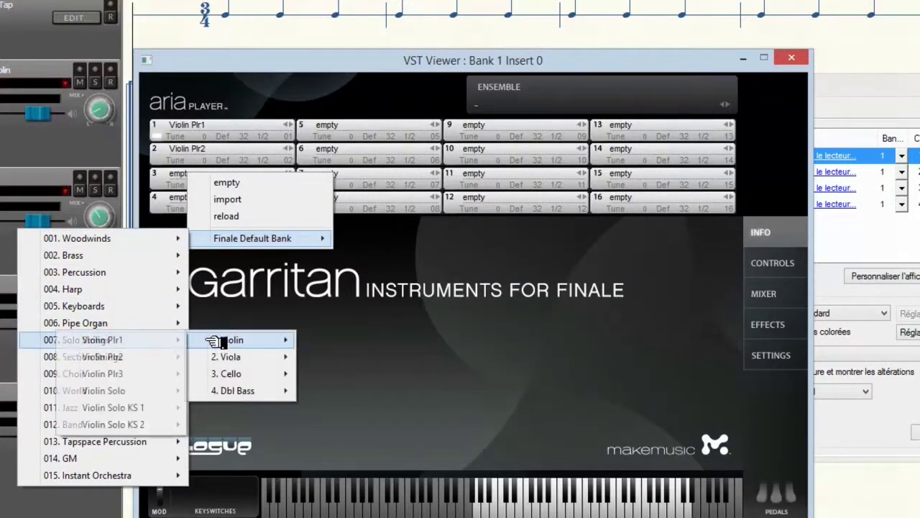
left_click(135, 373)
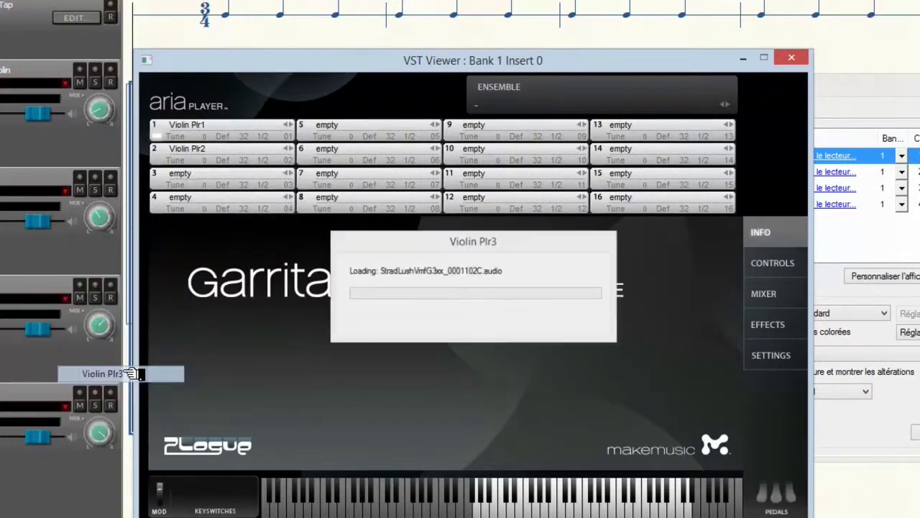
- Load Viola Solo from the Finale Default Bank's solo strings into ARIA Player channel 4
left_click(196, 199)
mouse_move(232, 263)
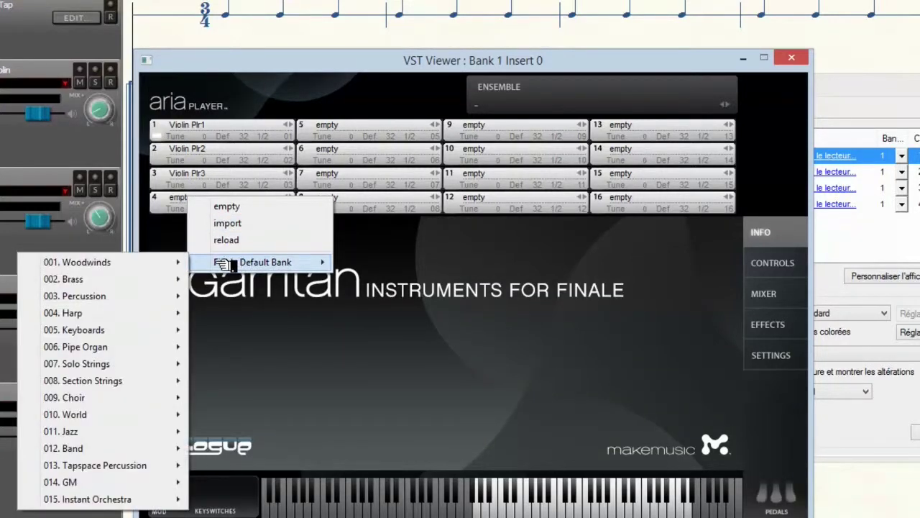
mouse_move(115, 369)
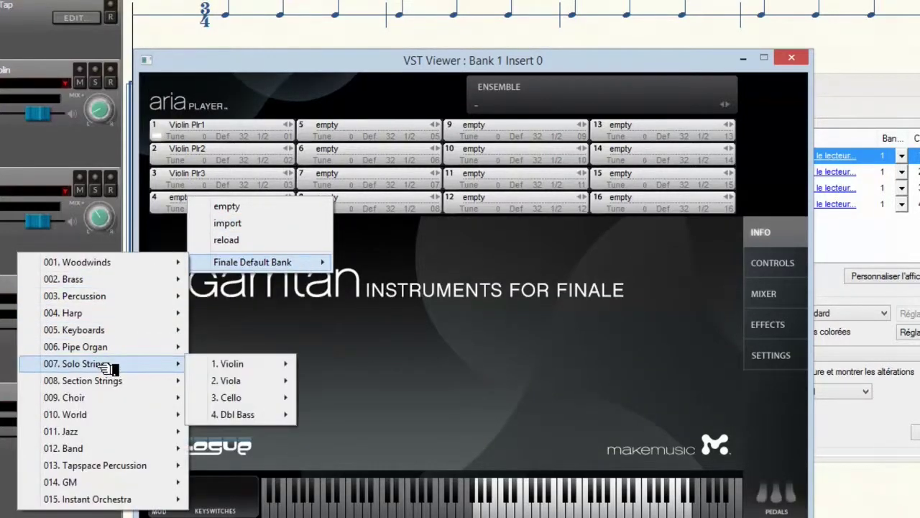
mouse_move(205, 380)
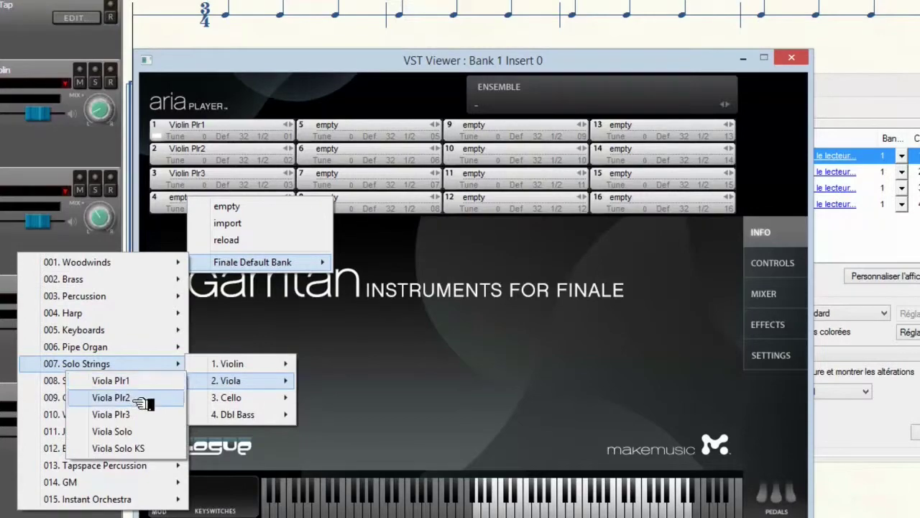
left_click(122, 432)
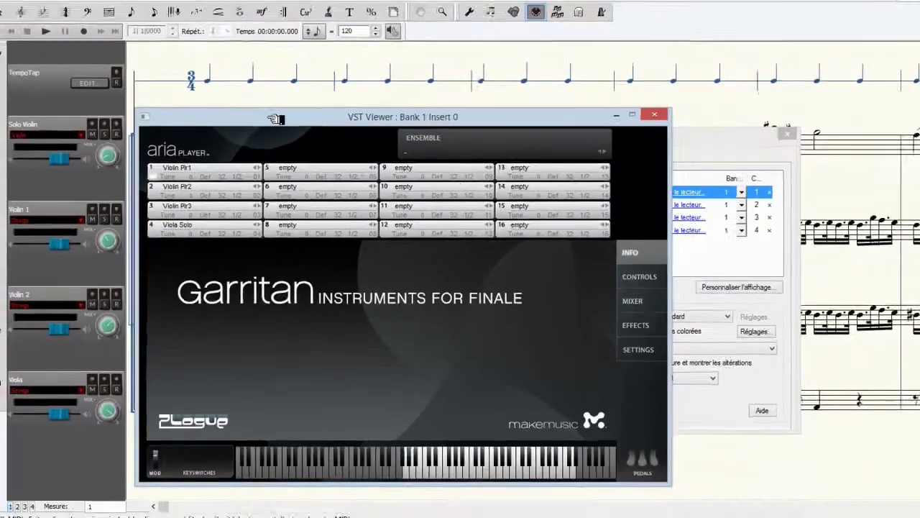
- Close the score manager and place the ARIA Player window clear of the score's opening measures
left_click_drag(276, 119, 651, 69)
left_click_drag(585, 101, 537, 206)
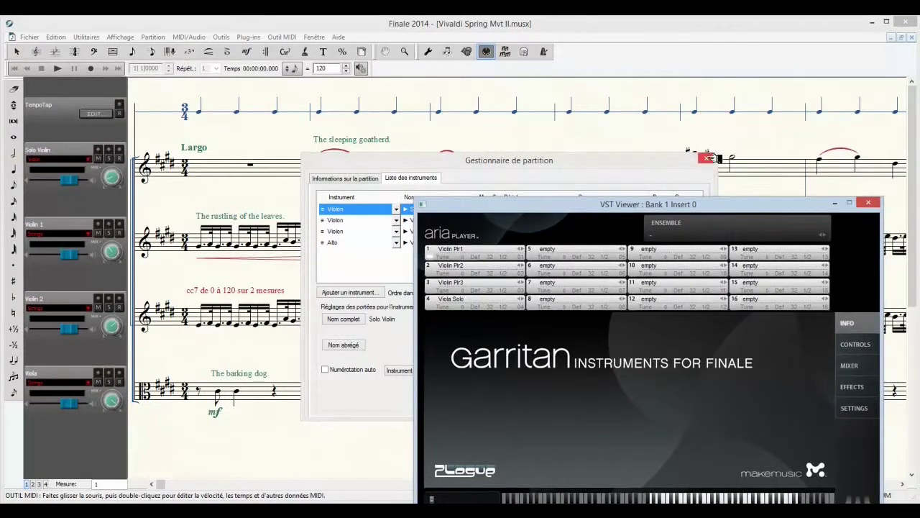
left_click(709, 159)
left_click_drag(719, 210, 820, 105)
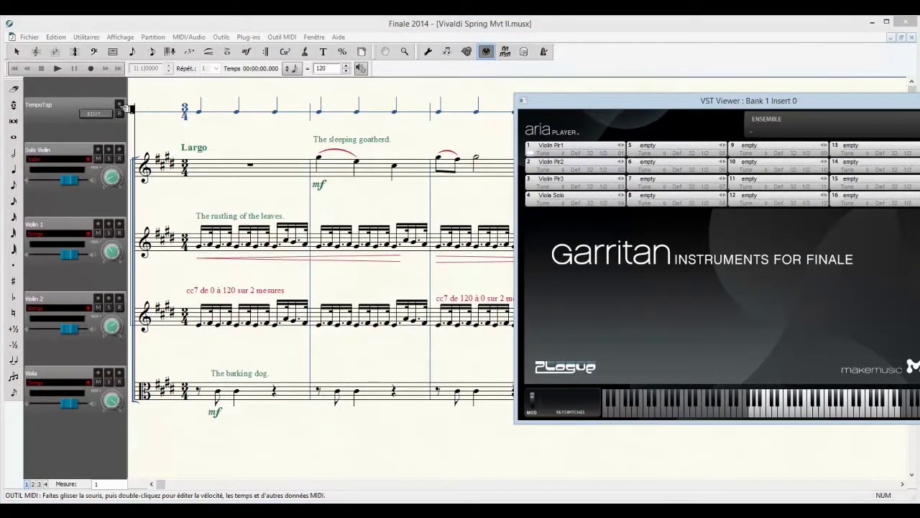
- Play back the opening measures of the score with the loaded Garritan instruments and stop the playback
left_click(60, 69)
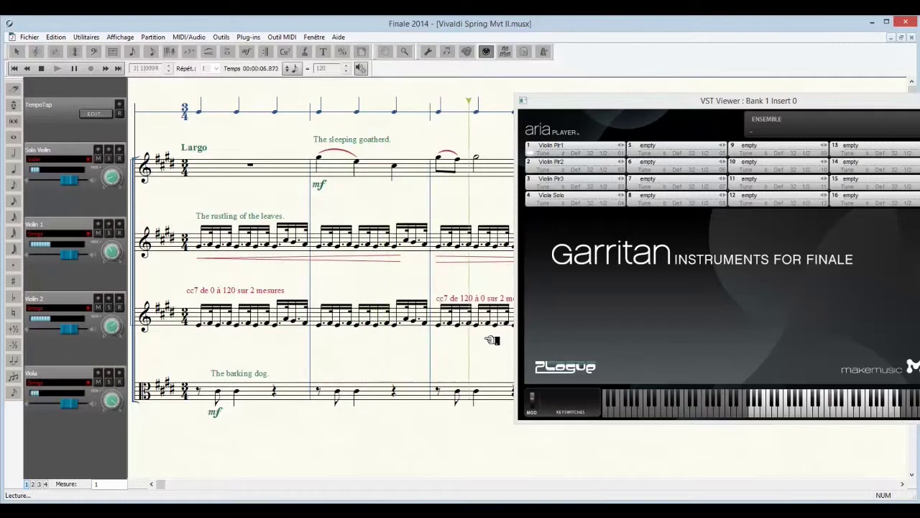
left_click(41, 68)
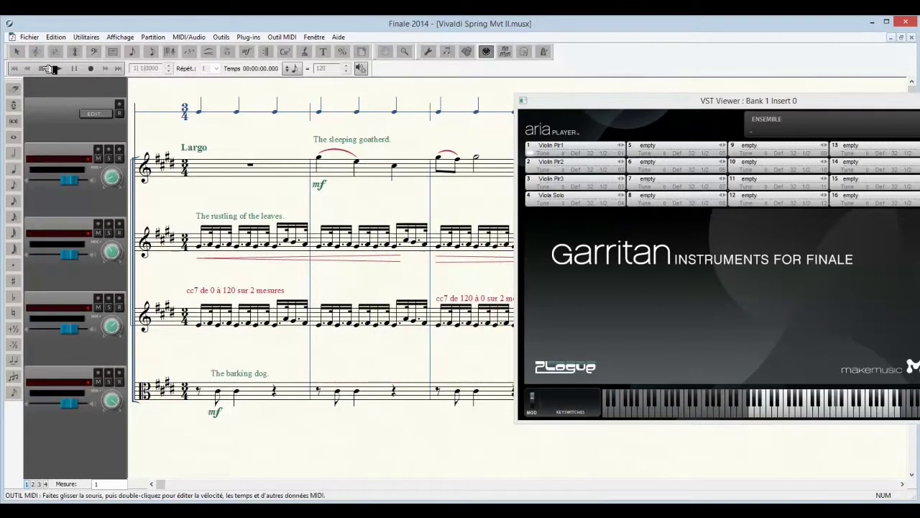
- Bring ARIA Player fully into view and audition Violin Plr1 on channel 1 with its virtual keyboard
left_click_drag(636, 110, 487, 105)
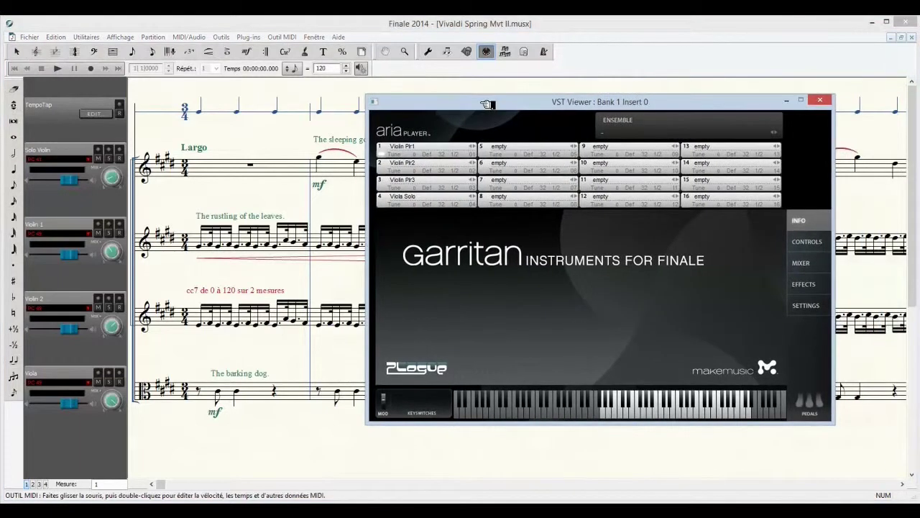
left_click(407, 150)
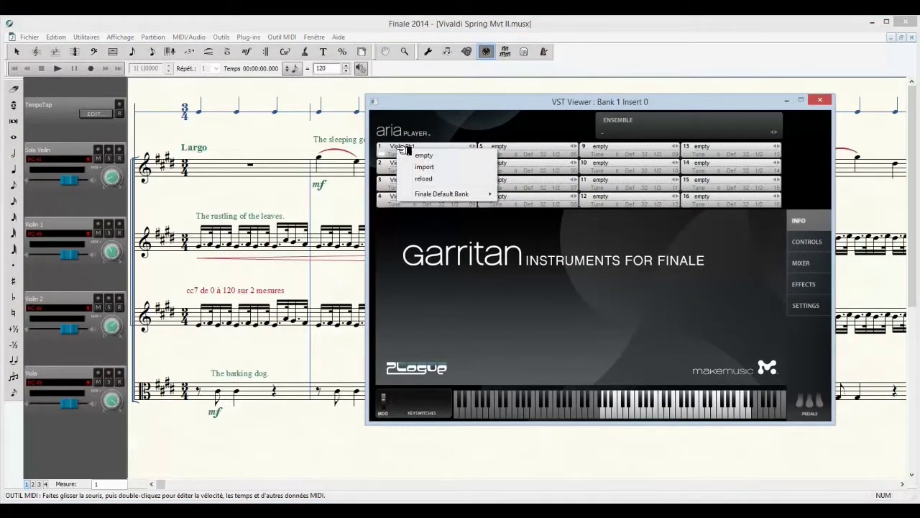
left_click(425, 104)
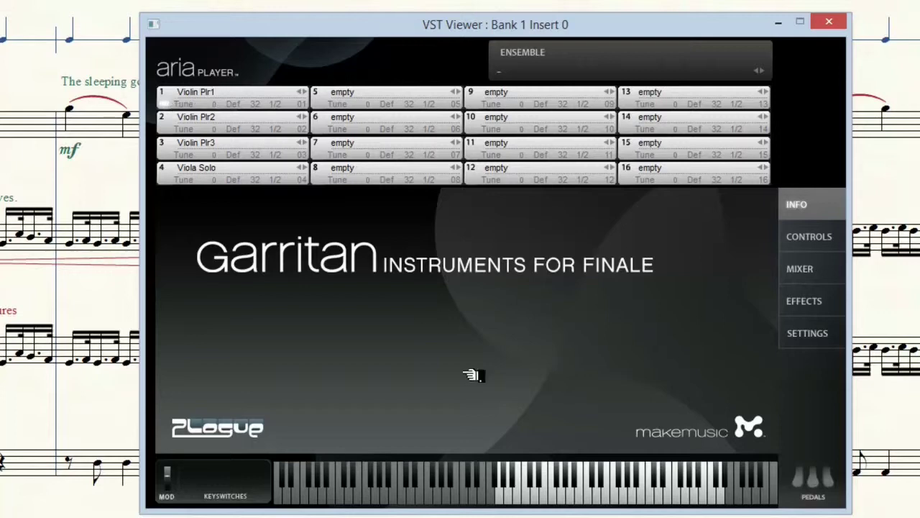
mouse_move(536, 496)
left_mouse_down()
mouse_move(681, 494)
mouse_move(557, 489)
left_mouse_up()
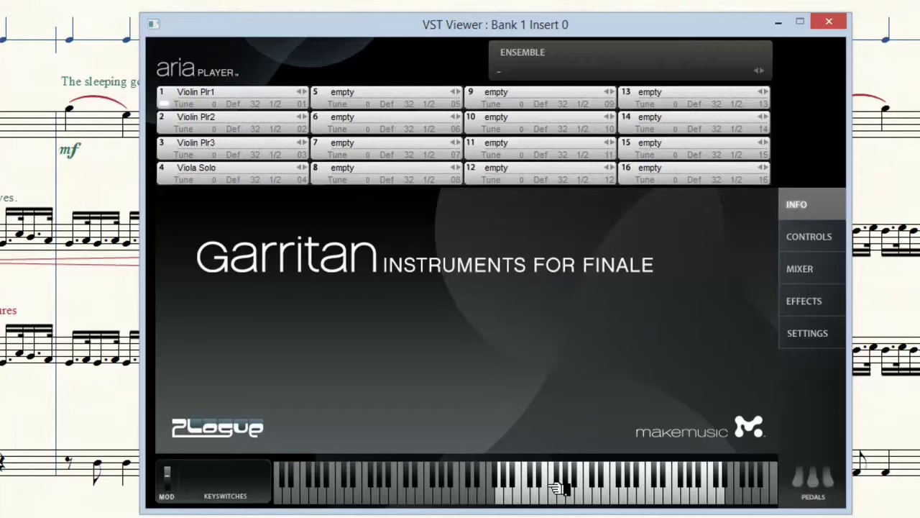
mouse_move(560, 488)
left_mouse_down()
mouse_move(582, 477)
mouse_move(600, 494)
left_mouse_up()
- Select channel 4 and audition the Viola Solo on the virtual keyboard, within and below its playable range
left_click(170, 179)
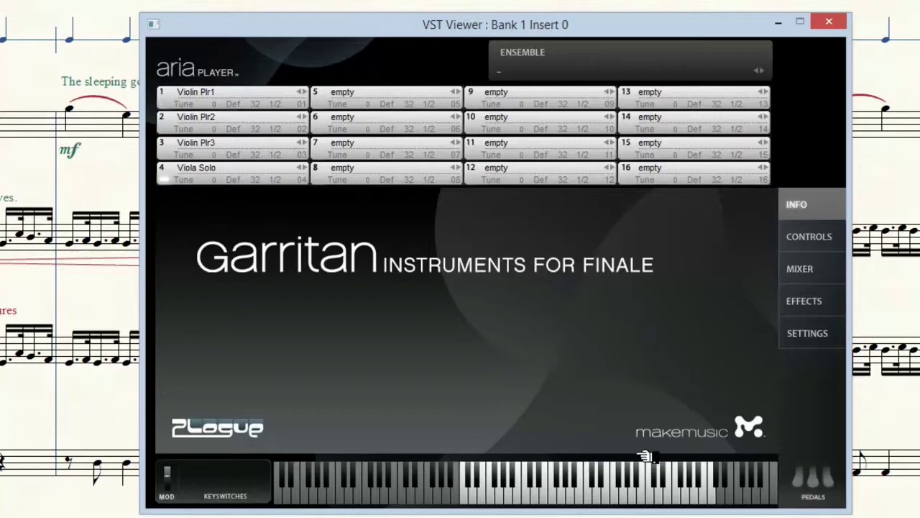
mouse_move(591, 493)
left_mouse_down()
mouse_move(477, 494)
mouse_move(630, 489)
left_mouse_up()
mouse_move(419, 509)
left_mouse_down()
mouse_move(316, 496)
mouse_move(413, 496)
left_mouse_up()
- Load Church Organ from the Finale Default Bank's pipe organs into ARIA Player channel 5
left_click(352, 92)
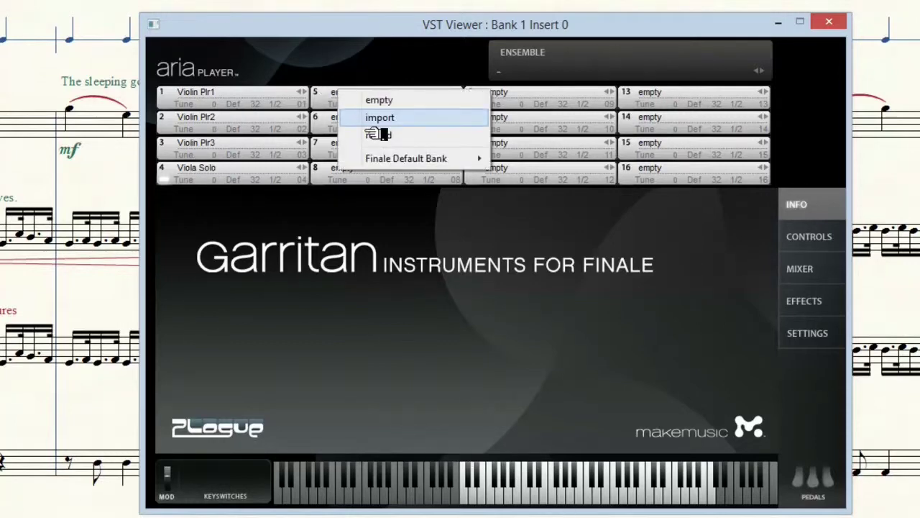
mouse_move(390, 158)
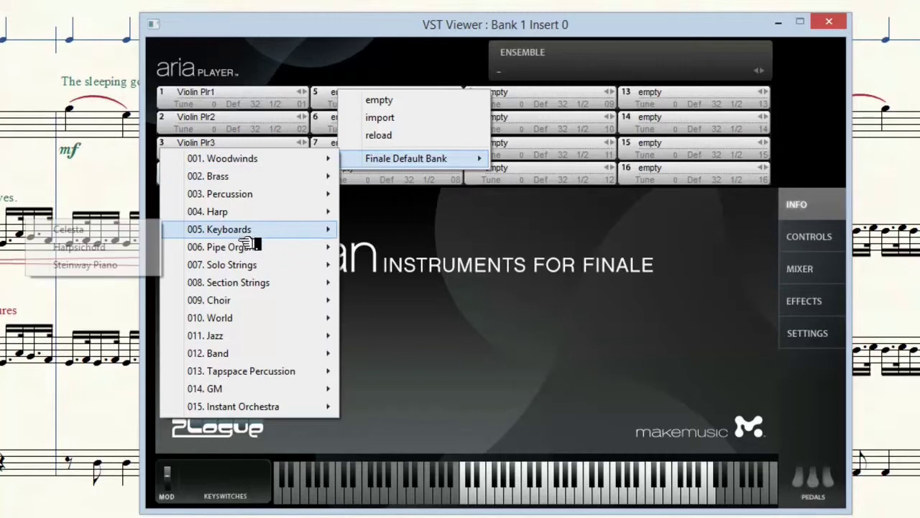
mouse_move(253, 248)
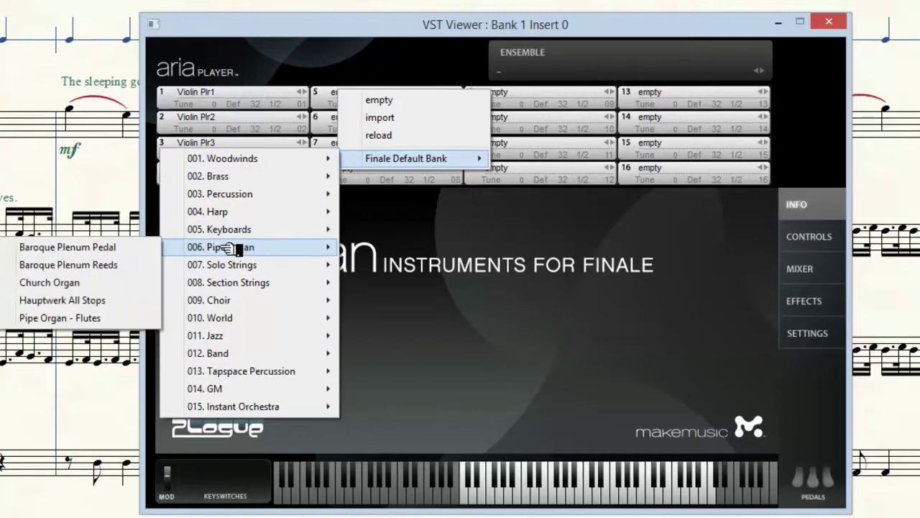
left_click(84, 282)
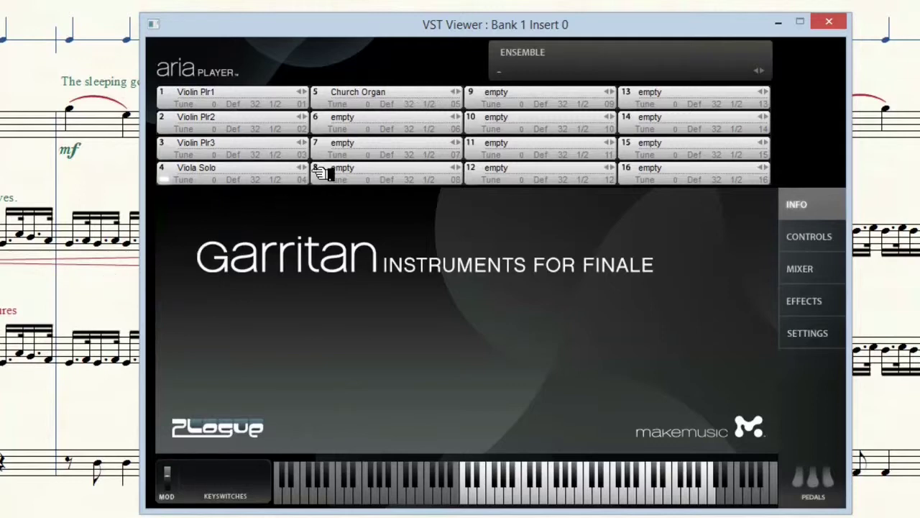
- Select channel 5, audition the Church Organ on the virtual keyboard and display its sound controls
left_click(353, 92)
left_click(330, 108)
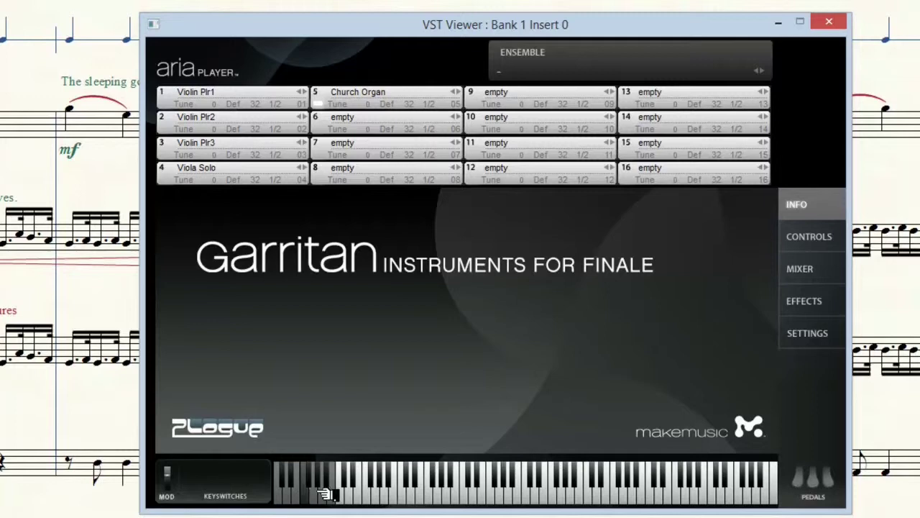
mouse_move(373, 494)
left_mouse_down()
mouse_move(762, 494)
mouse_move(487, 497)
left_mouse_up()
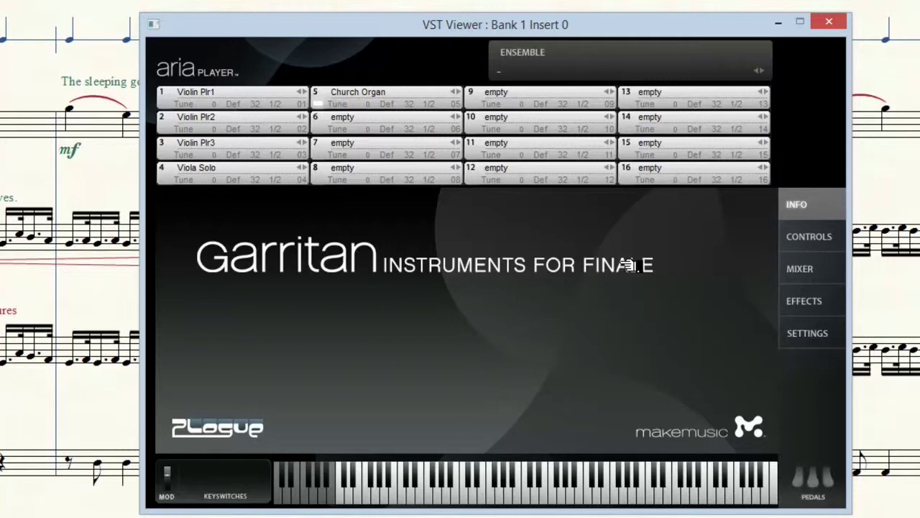
left_click(813, 237)
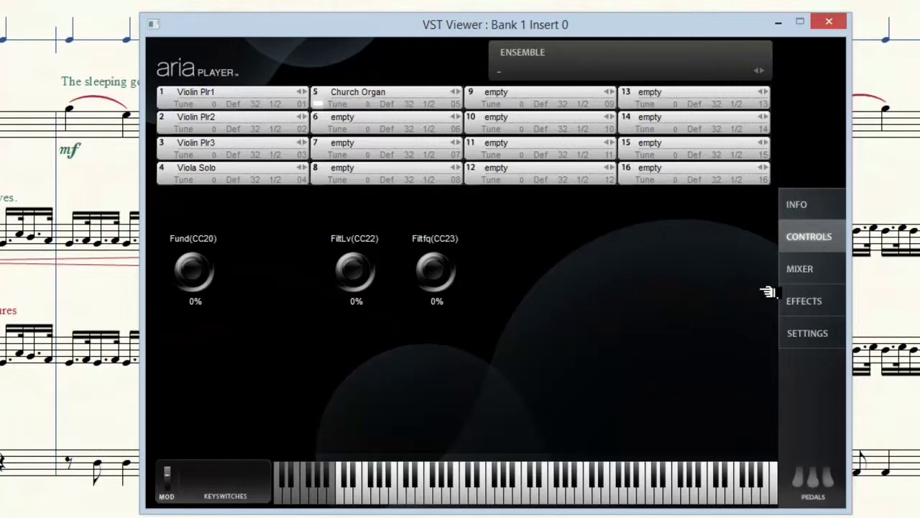
- In ARIA Player's mixer, set the volumes of channels 1 to 5 to -11, -4, -18, -13 and -7 dB
left_click(812, 270)
mouse_move(249, 375)
left_mouse_down()
mouse_move(255, 363)
mouse_move(251, 384)
left_mouse_up()
left_click_drag(294, 338, 291, 374)
left_click_drag(328, 316, 329, 348)
left_click_drag(219, 336, 223, 357)
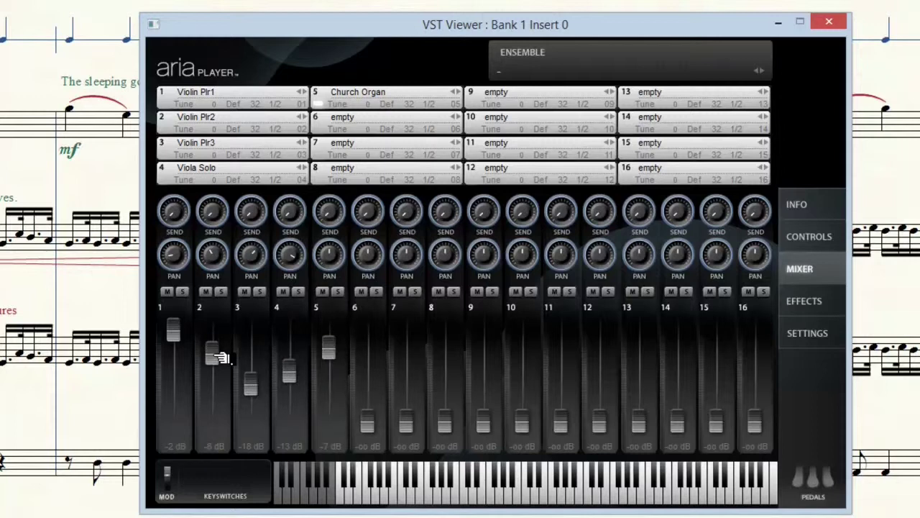
left_click_drag(216, 354, 185, 370)
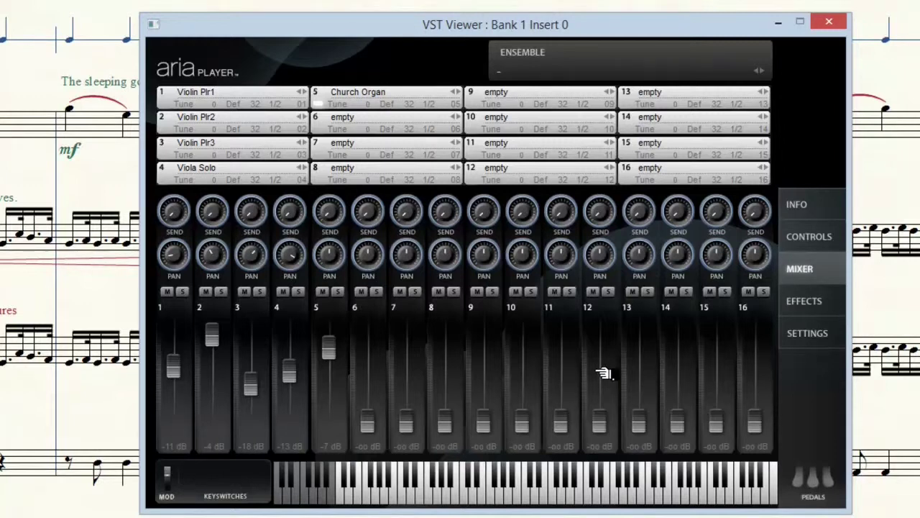
- Turn on the Convolution effect and give it the Film Score Space preset
left_click(804, 302)
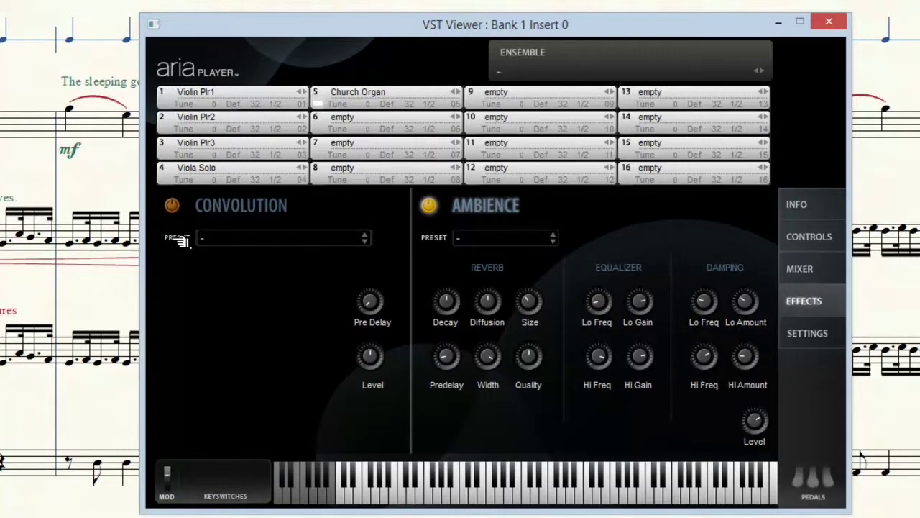
left_click(179, 206)
left_click(257, 240)
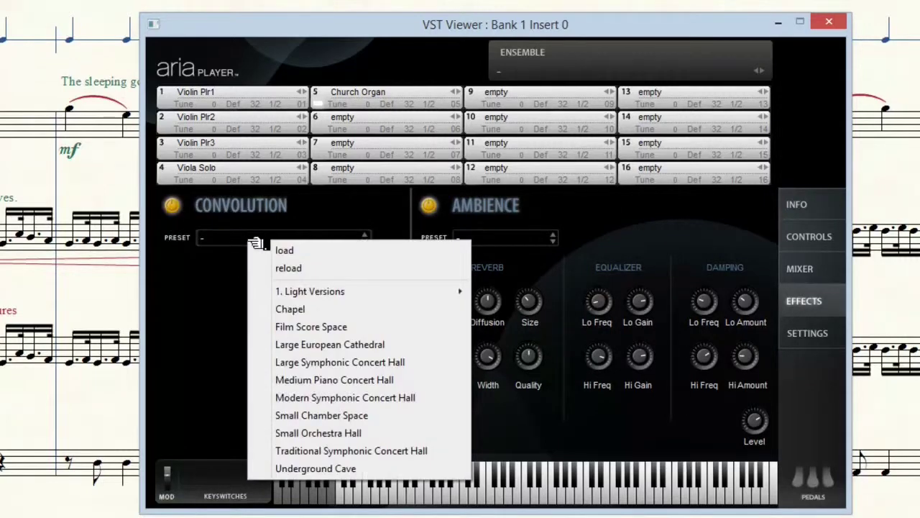
left_click(307, 327)
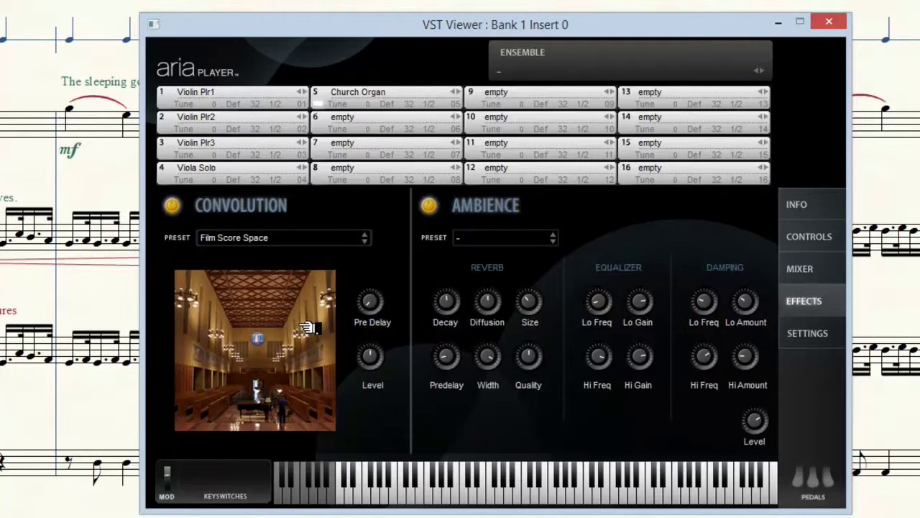
- Audition the Church Organ with the Film Score Space convolution by playing a few notes on the virtual keyboard
left_click(437, 492)
left_click(417, 493)
left_click(544, 492)
left_click(585, 493)
- Set the Convolution preset to Chapel and audition it with notes on the virtual keyboard
left_click(269, 237)
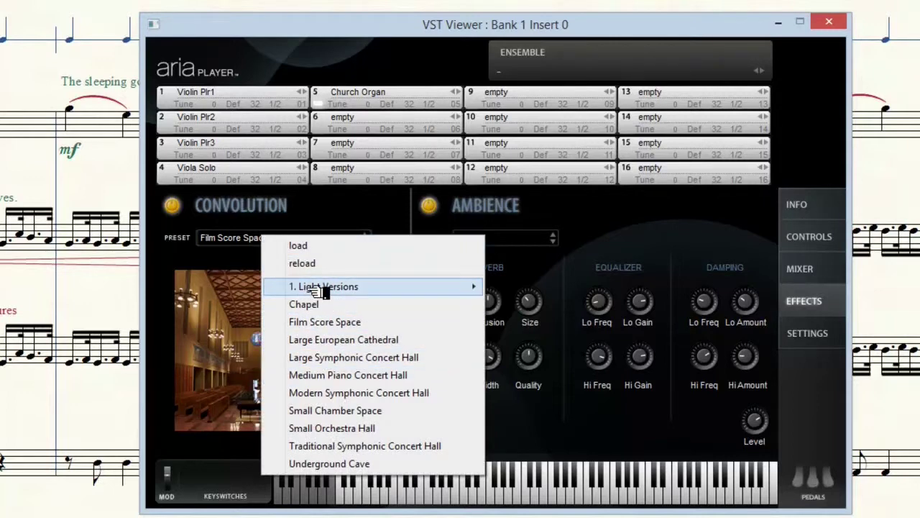
mouse_move(322, 289)
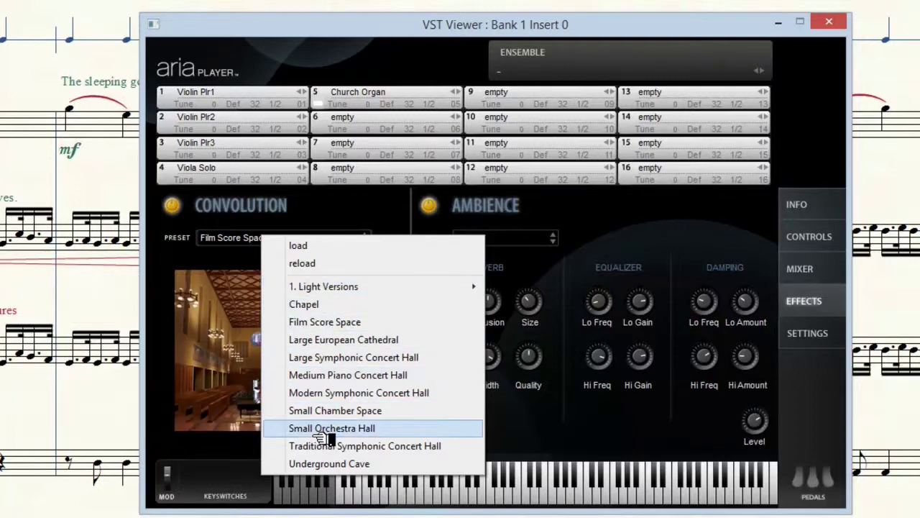
left_click(319, 308)
mouse_move(388, 471)
left_mouse_down()
mouse_move(417, 489)
mouse_move(568, 491)
left_mouse_up()
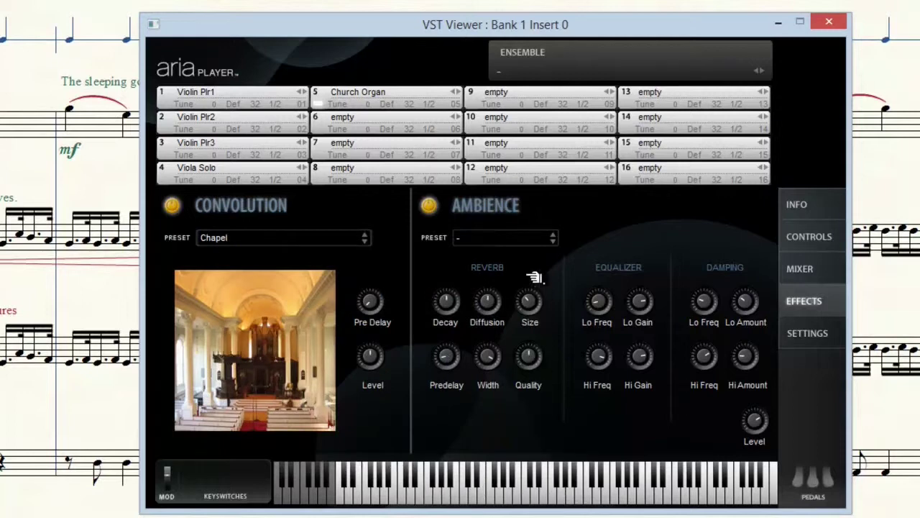
- Choose the Church preset for the Ambience effect and replace it with Concert Hall 1
left_click(514, 237)
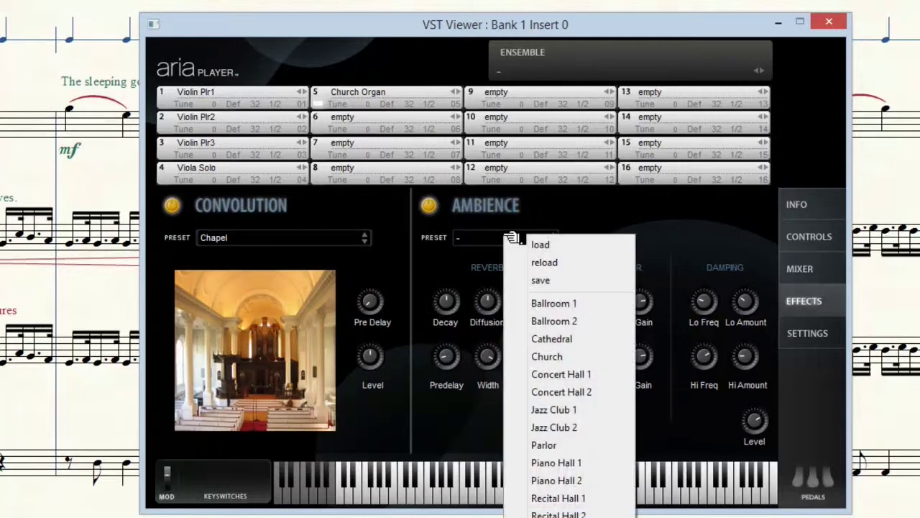
left_click(551, 356)
left_click(512, 242)
left_click(539, 381)
- Audition the Church Organ with the Chapel convolution and Concert Hall 1 ambience by playing notes on the virtual keyboard
left_click(481, 493)
left_click(439, 493)
left_click(410, 493)
left_click(453, 493)
left_click(501, 493)
left_click(604, 495)
left_click(626, 483)
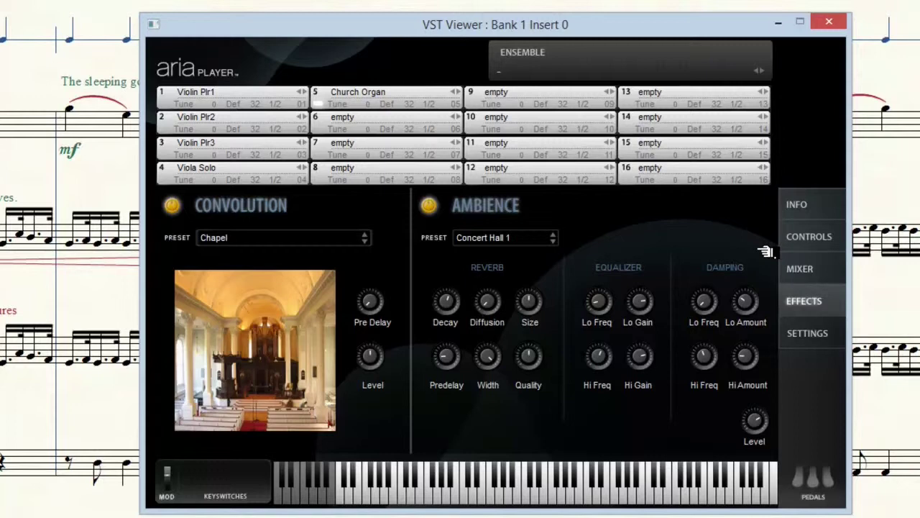
- Display ARIA Player's advanced settings for memory allocation, performance monitoring, host rendering and tuning
left_click(816, 334)
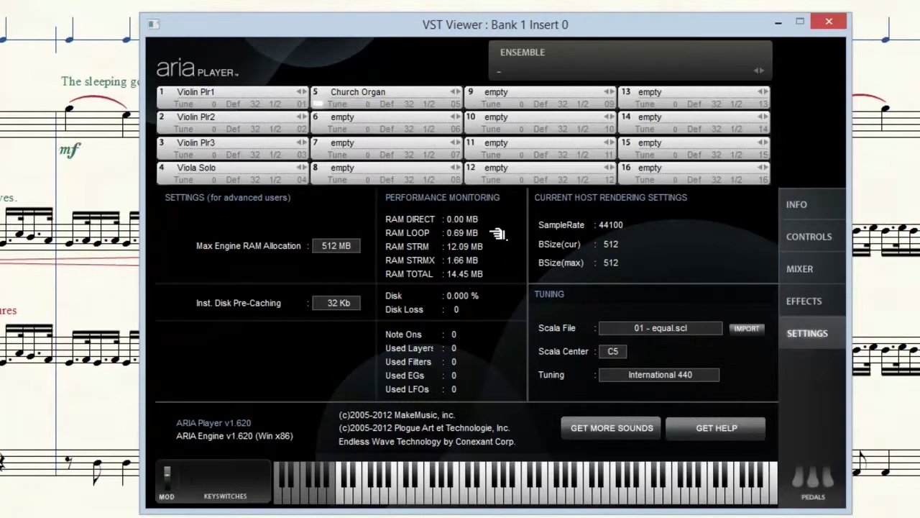
- Play Church Organ notes across the virtual keyboard to examine the engine's RAM, disk and layer usage in the performance monitoring
left_click(528, 497)
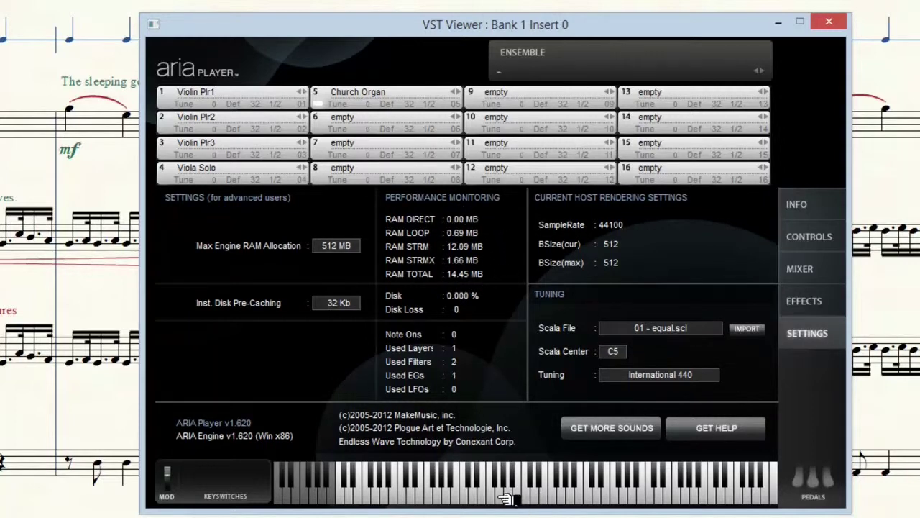
left_click_drag(591, 497, 637, 499)
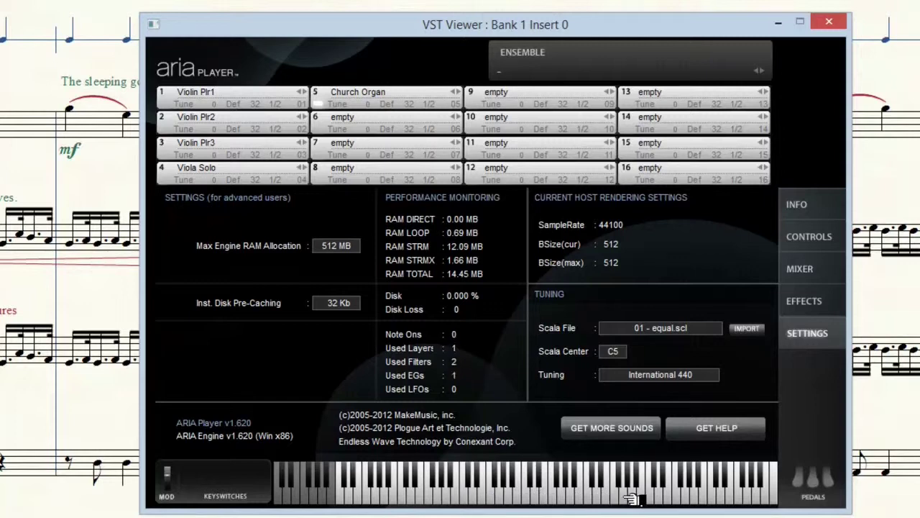
left_click(446, 497)
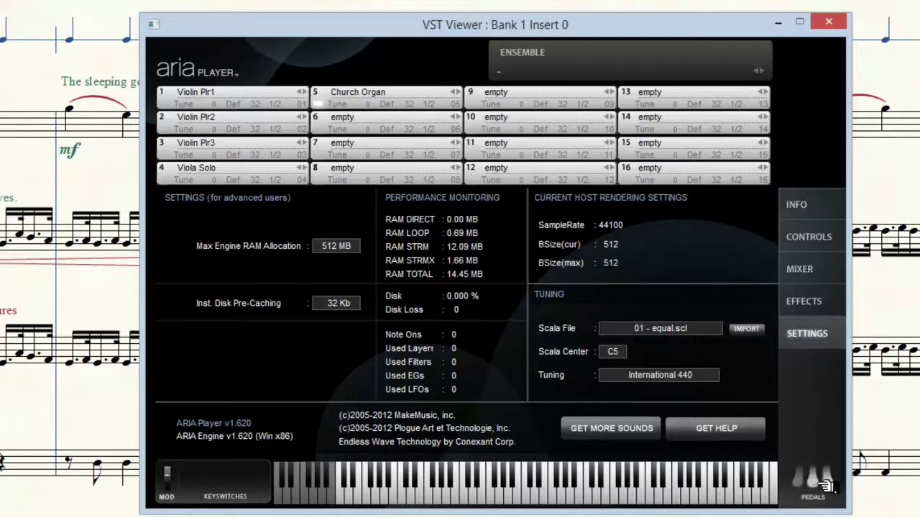
left_click(552, 496)
left_click(622, 496)
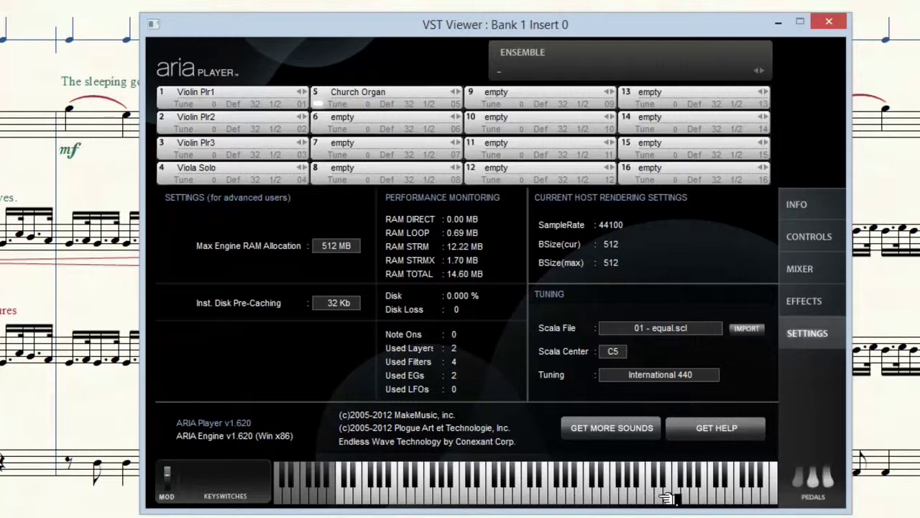
left_click(696, 496)
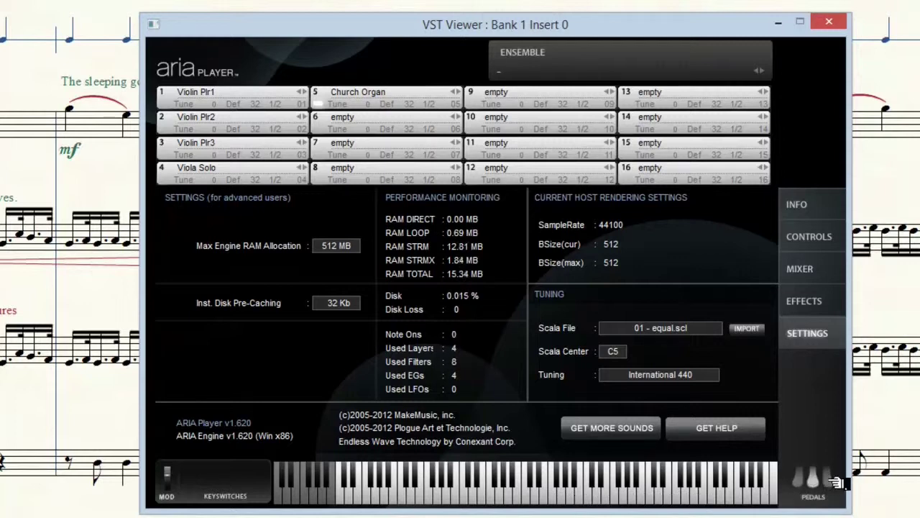
left_click(679, 492)
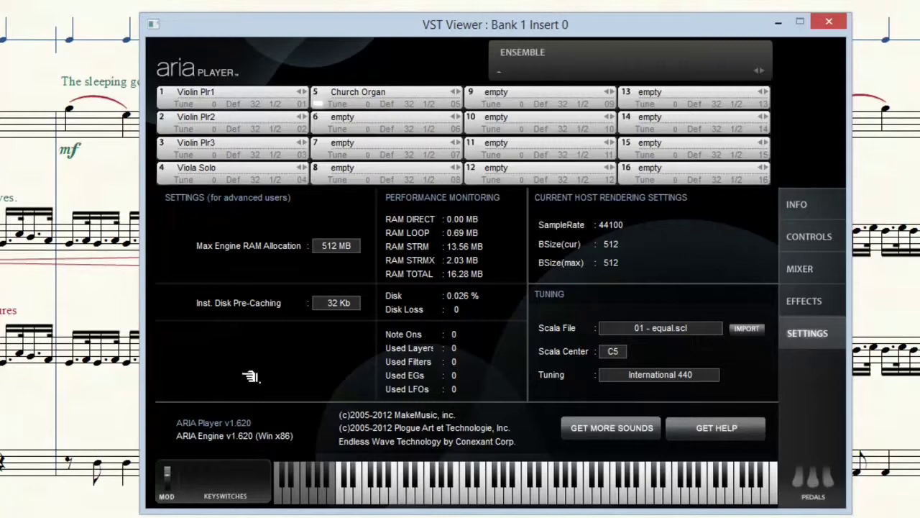
- Load Violins KS into channel 5 from the Violins group of Section Strings in the Finale Default Bank
left_click(375, 92)
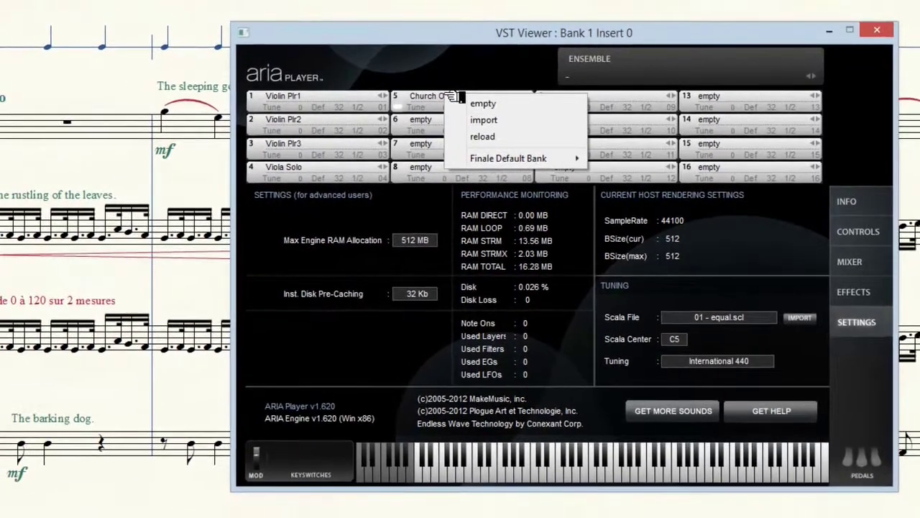
mouse_move(476, 158)
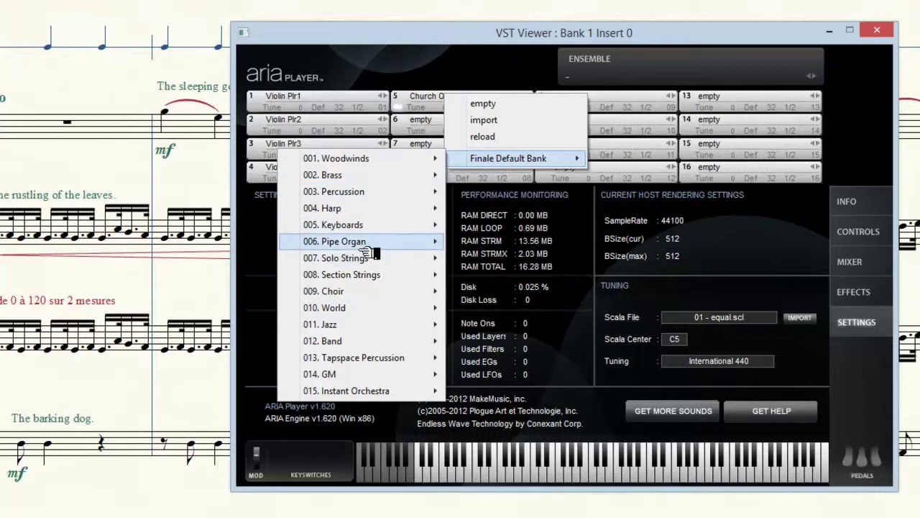
mouse_move(365, 277)
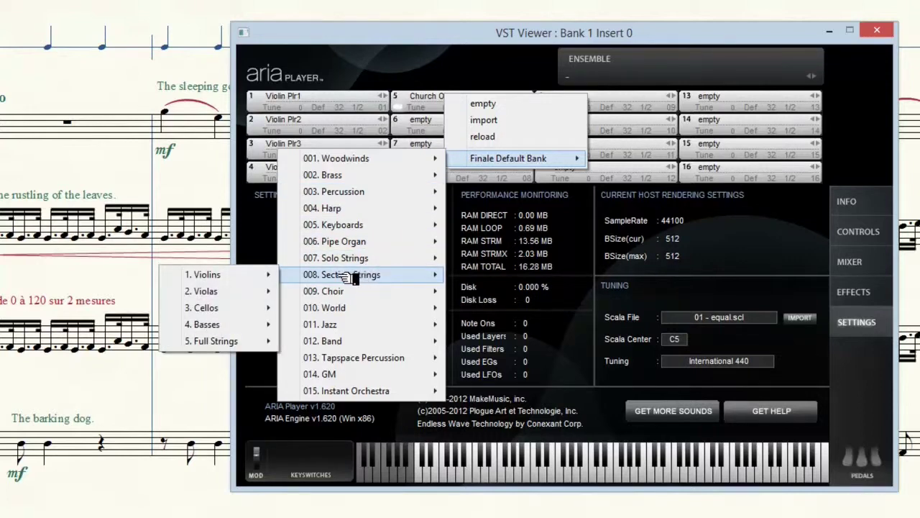
mouse_move(248, 275)
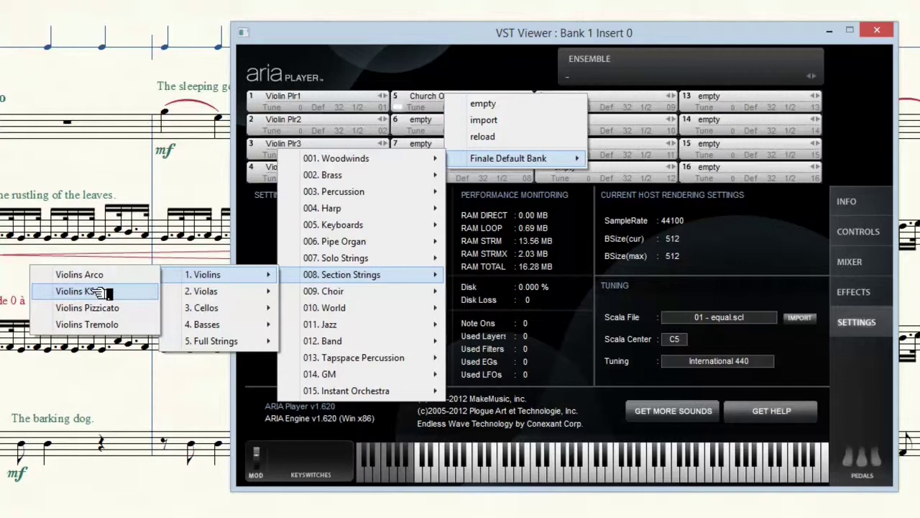
left_click(99, 291)
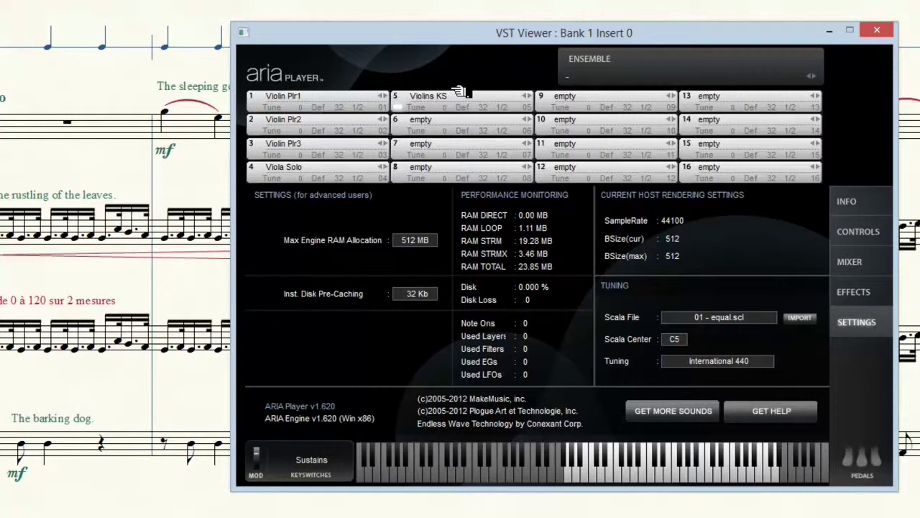
- Audition Violins KS with the Sustains keyswitch, and compare it with Pizzicato by playing notes on the virtual keyboard
left_click(324, 460)
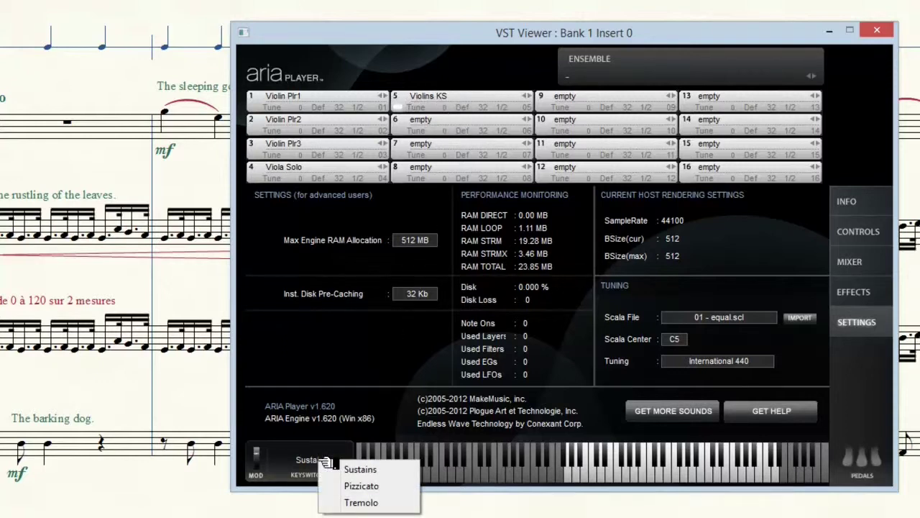
left_click(576, 465)
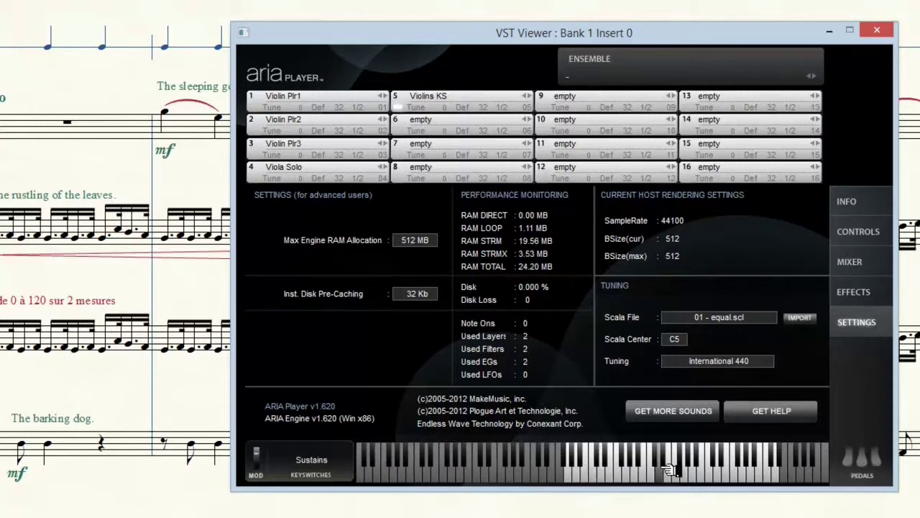
left_click(331, 461)
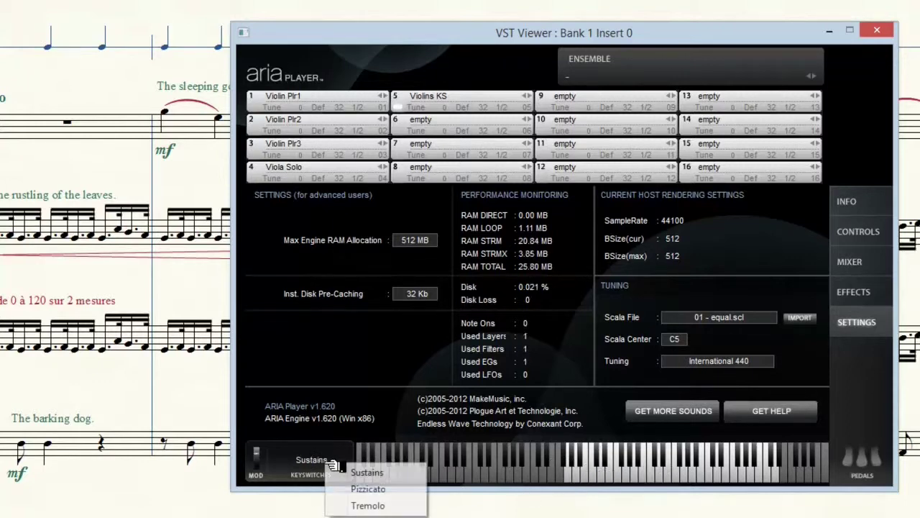
left_click(368, 489)
left_click(618, 467)
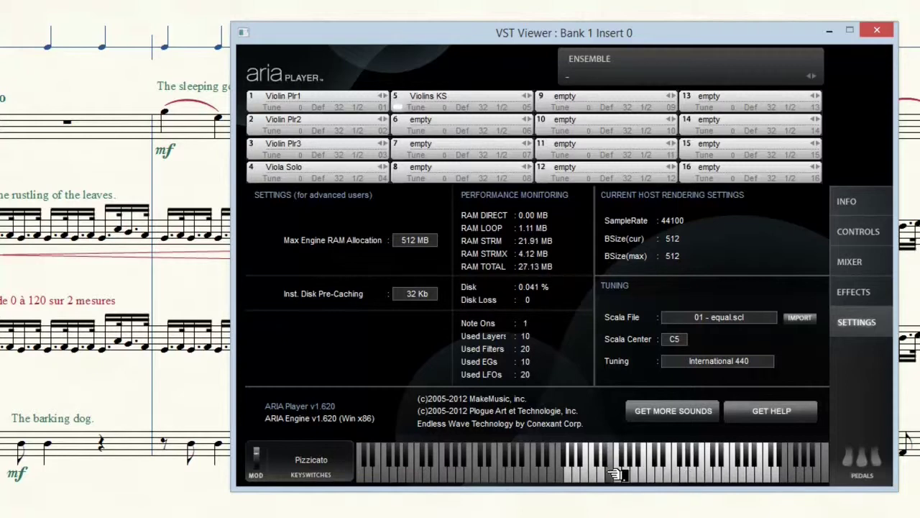
- Switch the violins' articulation to Tremolo and audition it with low and high notes on the virtual keyboard
left_click(323, 463)
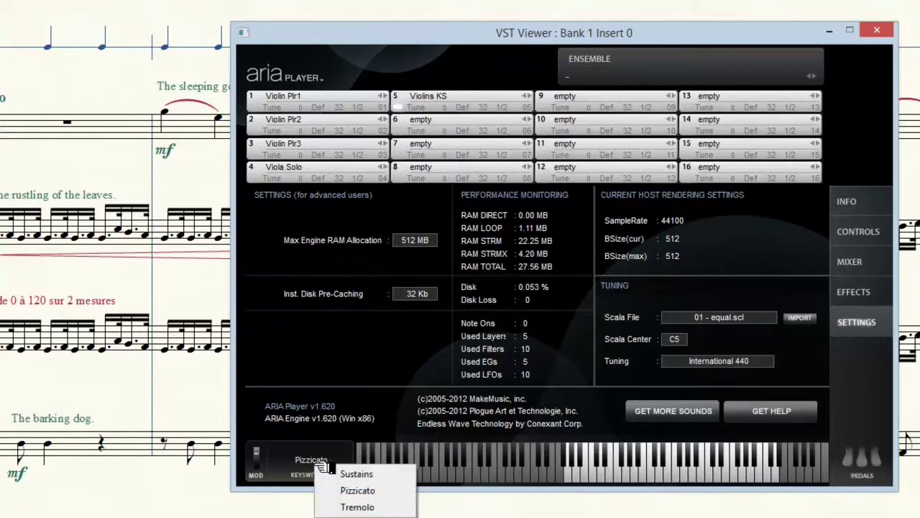
left_click(343, 507)
left_click(618, 473)
left_click(680, 473)
left_click(760, 469)
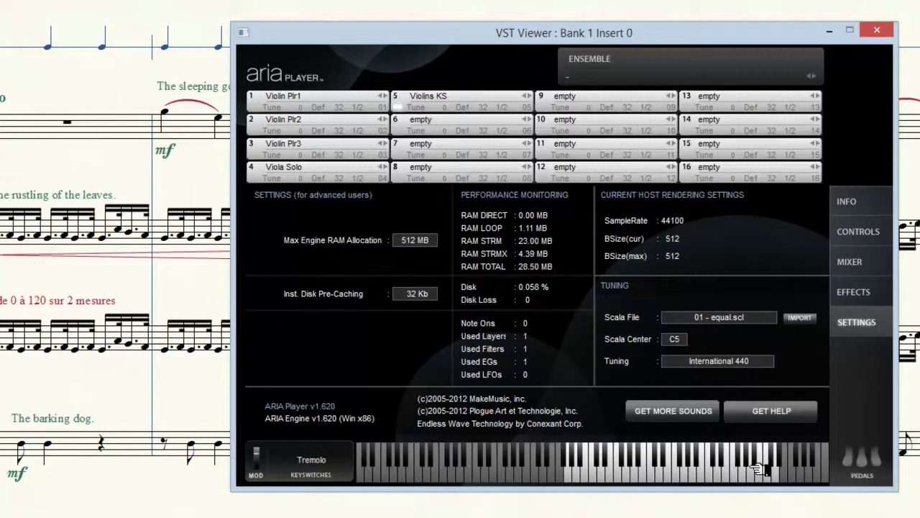
left_click(626, 468)
left_click(592, 469)
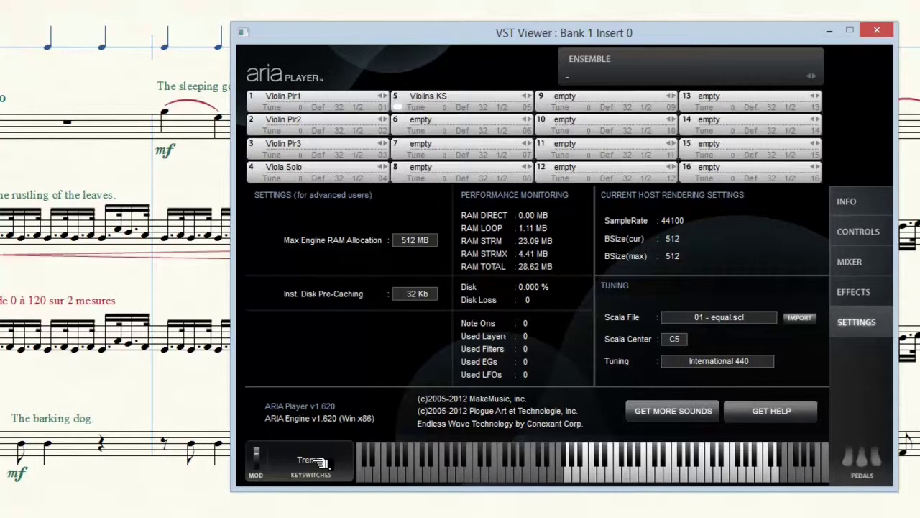
- Audition the violins again with the Pizzicato keyswitch and return to Sustains, playing several notes with each
left_click(321, 462)
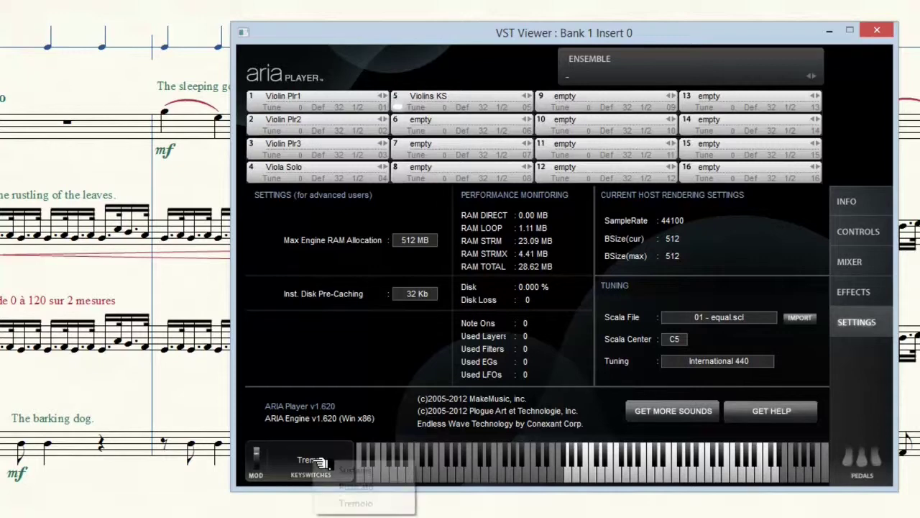
left_click(337, 484)
left_click_drag(606, 464, 710, 471)
left_click(324, 462)
left_click(356, 472)
mouse_move(633, 471)
left_mouse_down()
mouse_move(708, 469)
mouse_move(593, 473)
left_mouse_up()
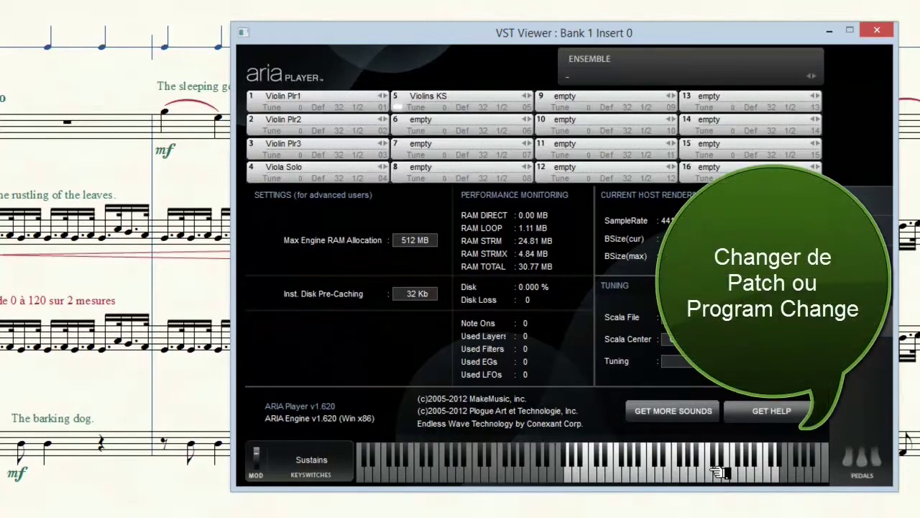
left_click(645, 472)
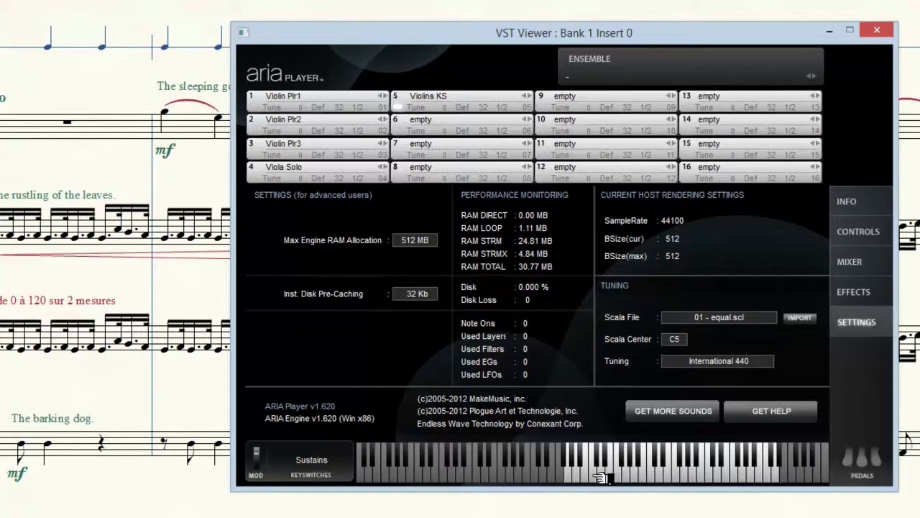
- Set the keyswitch of the channel 5 violins to Tremolo
left_click(327, 461)
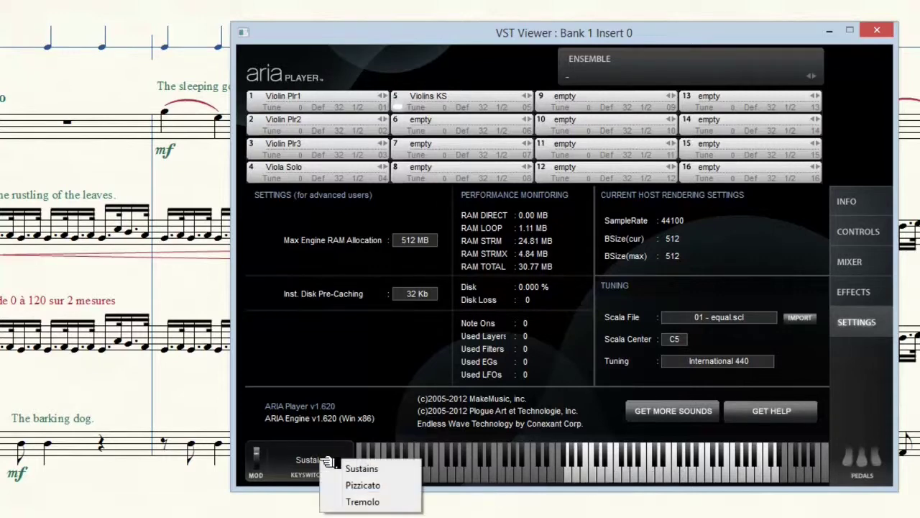
left_click(363, 502)
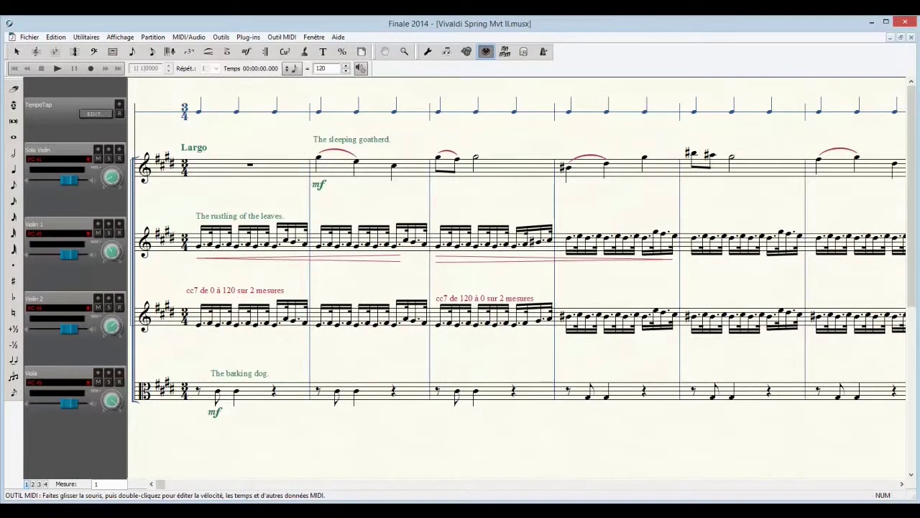
- Open the ARIA Player configuration for the Solo Violin from the Score Manager's instrument list
mouse_move(911, 144)
left_mouse_down()
mouse_move(911, 205)
mouse_move(917, 142)
left_mouse_up()
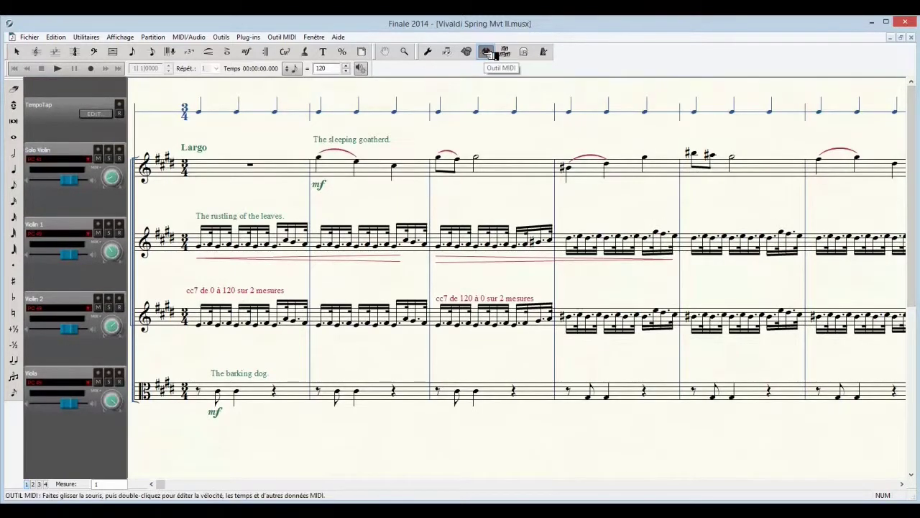
left_click(327, 37)
left_click(309, 49)
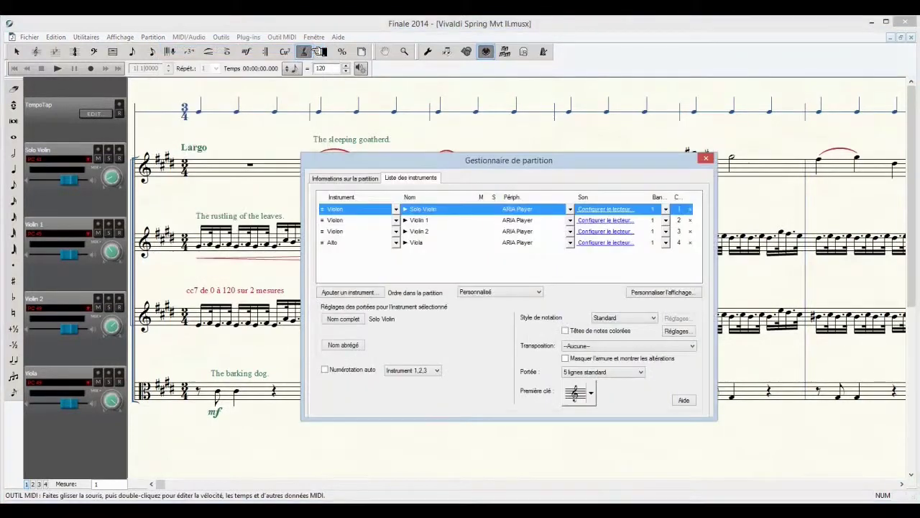
left_click(603, 209)
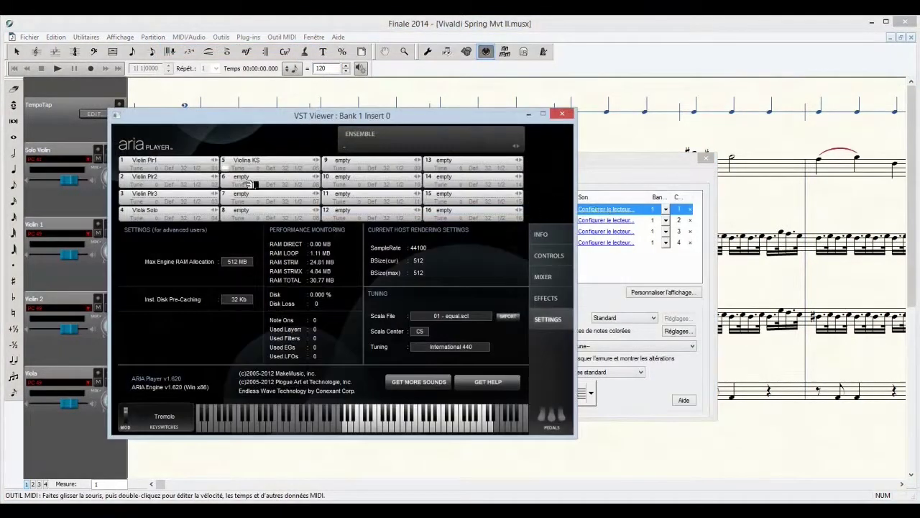
- Replace the channel 1 instrument with Violins KS from Section Strings, and close ARIA Player and the Score Manager
left_click(151, 160)
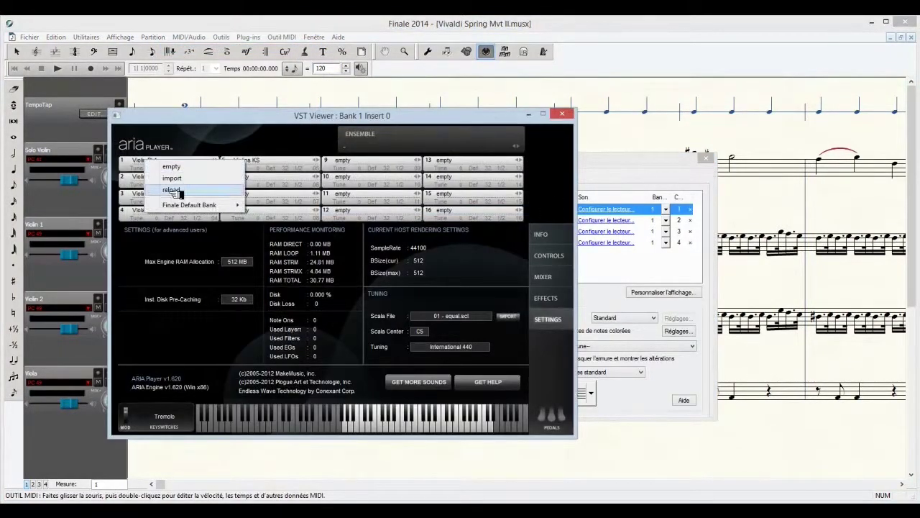
mouse_move(180, 206)
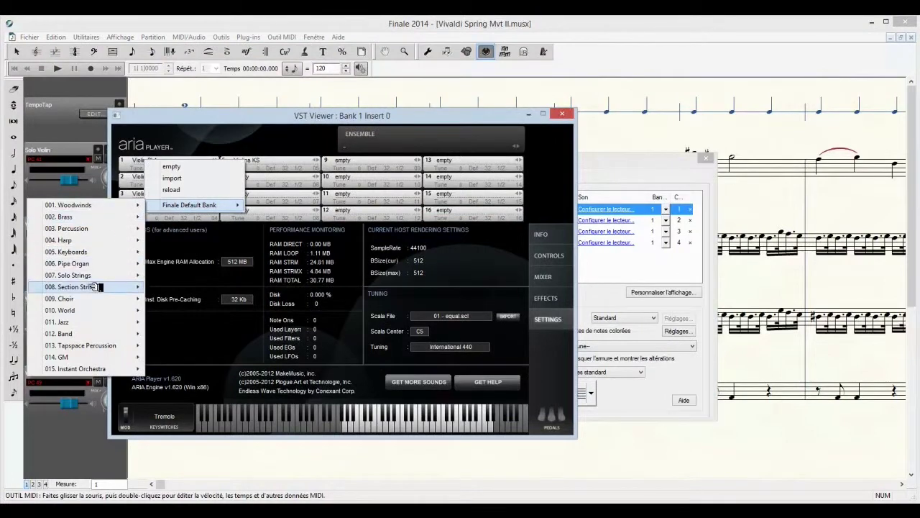
mouse_move(97, 287)
mouse_move(181, 288)
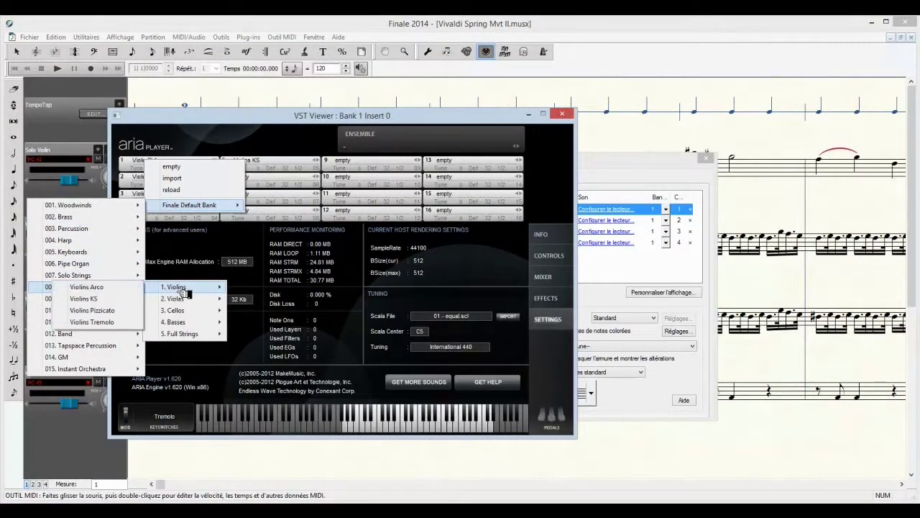
left_click(98, 299)
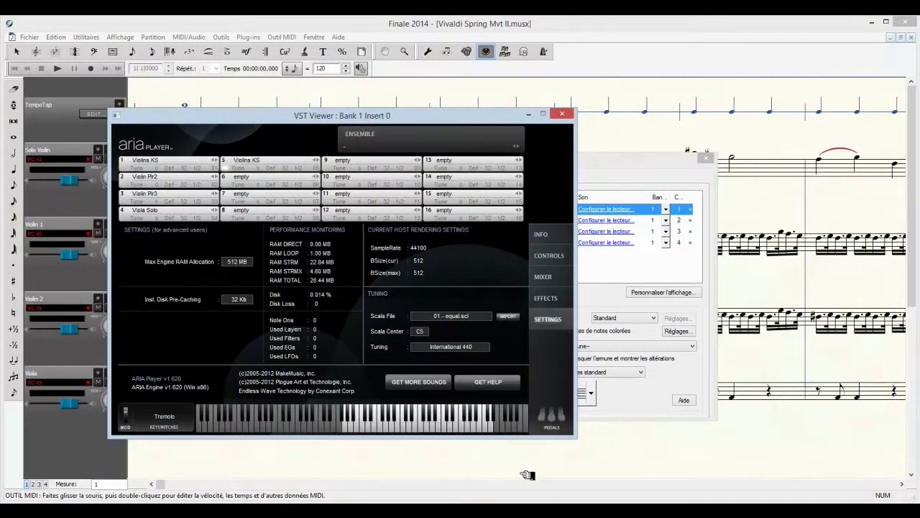
left_click(565, 114)
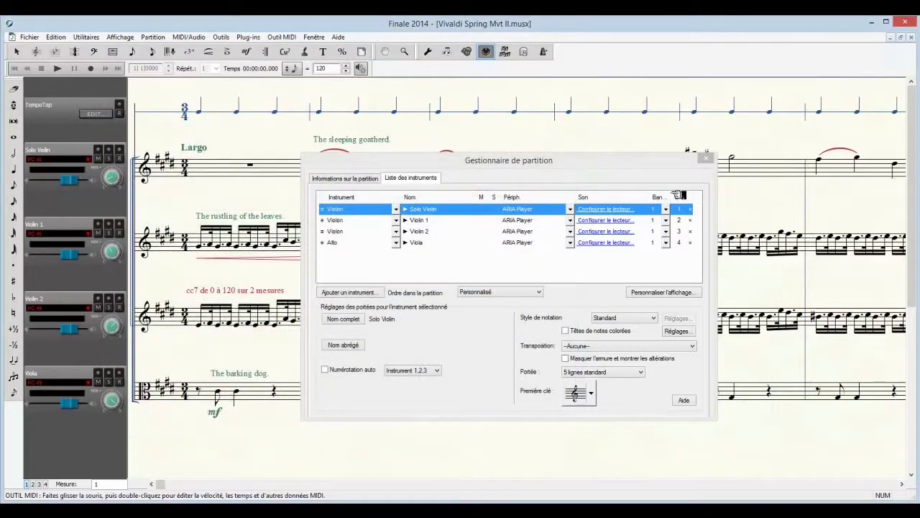
left_click(706, 157)
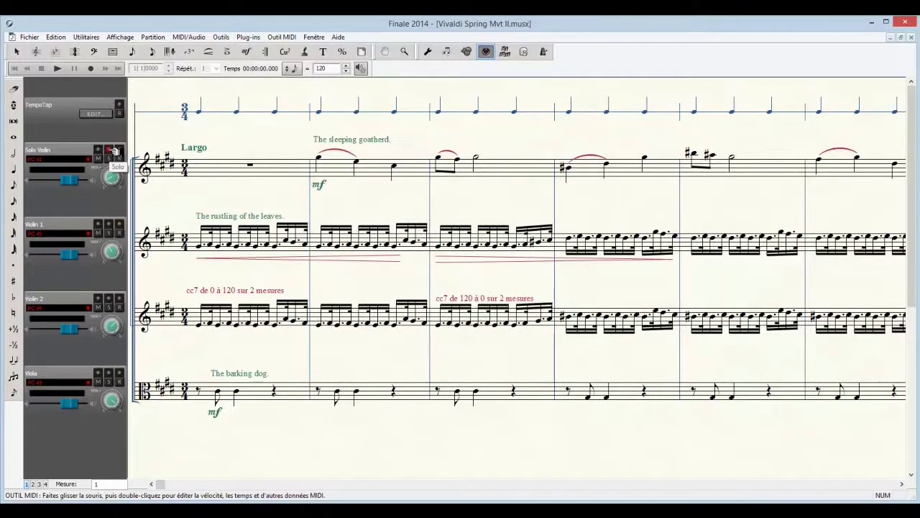
- Solo the Solo Violin staff and play back its opening measures, stopping after measure 5 begins
left_click(59, 69)
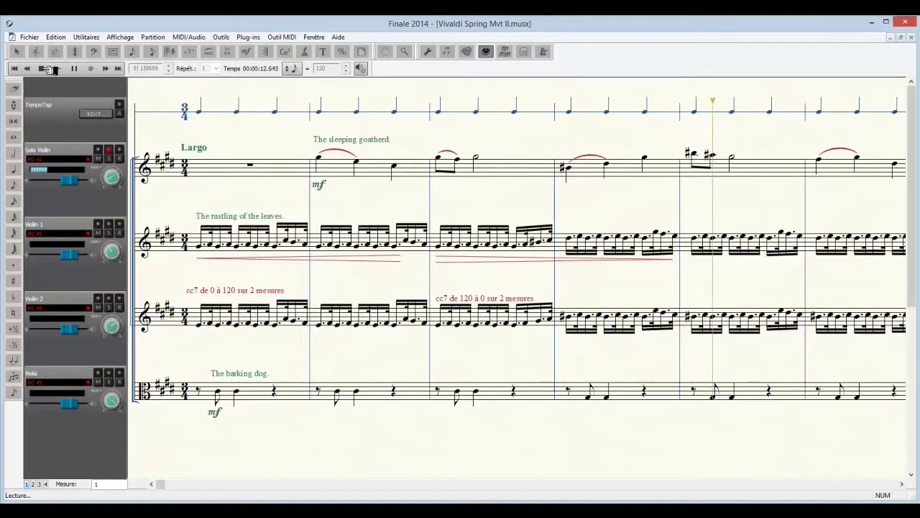
left_click(51, 68)
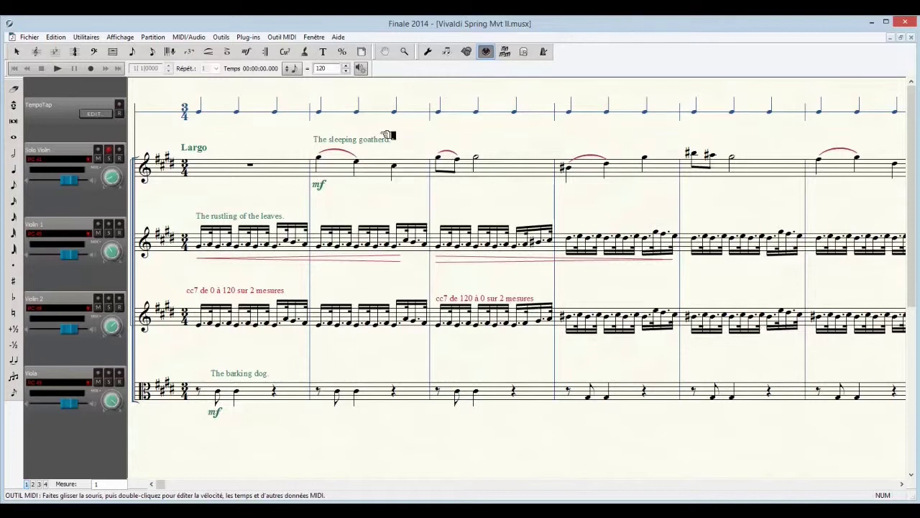
- Create a new Dynamiques expression with the text "pizz" for the first note of measure 3 in the Solo Violin staff
left_click(247, 52)
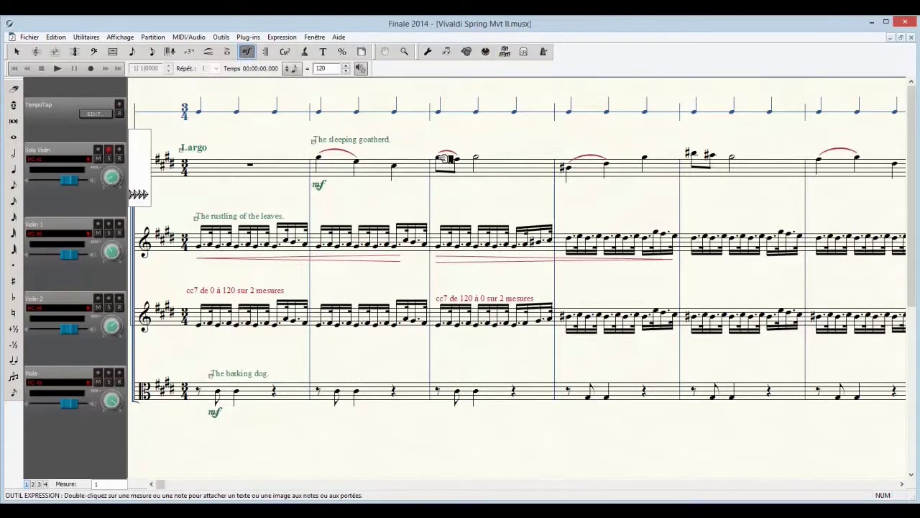
double_click(447, 159)
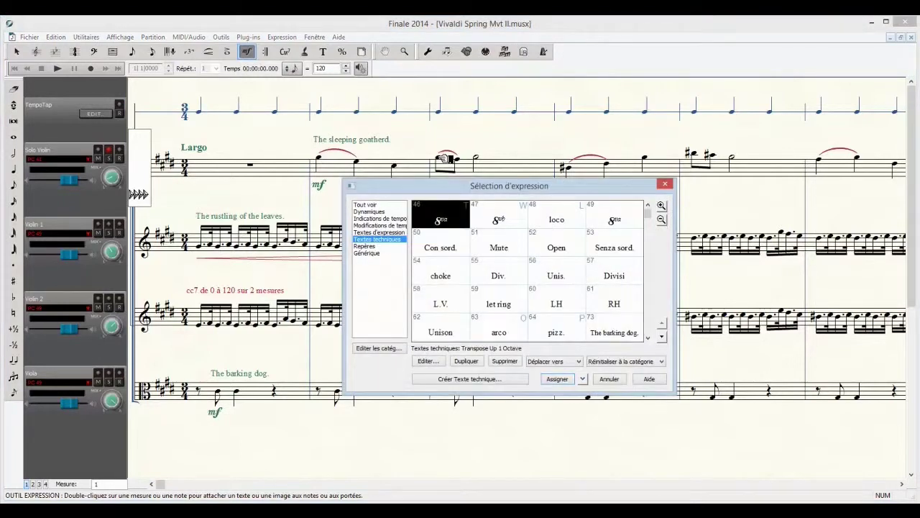
left_click(369, 211)
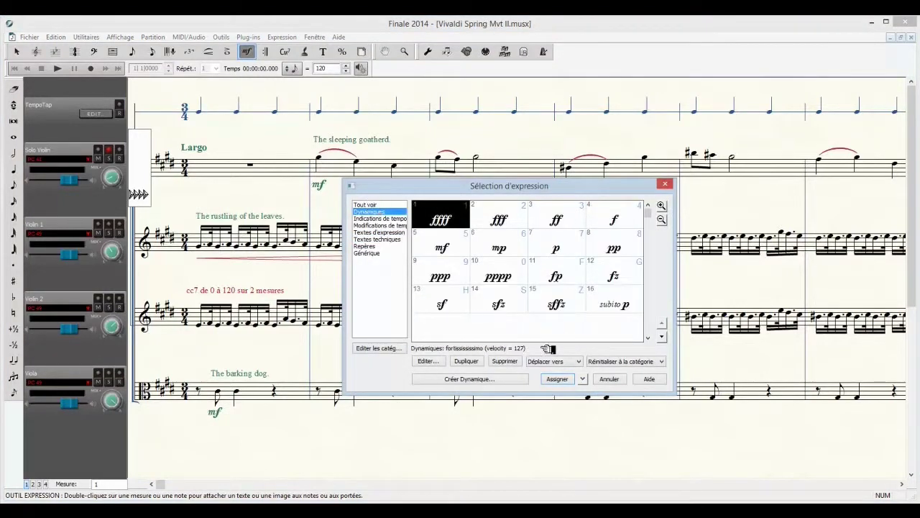
left_click(441, 379)
left_click(424, 241)
type("pizz")
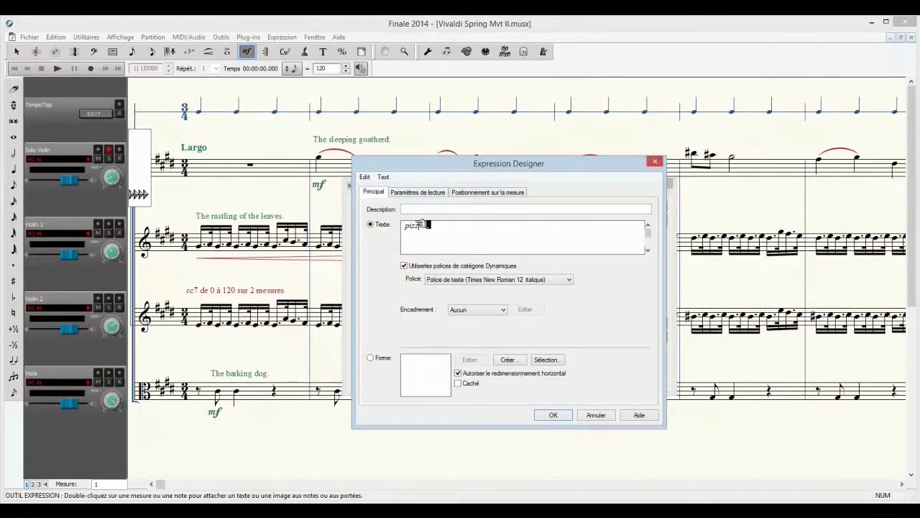
- Set the pizz expression's playback type to Transfert with 3 MIDI data units of 144, 5 and 127, and assign it to the note
left_click(423, 191)
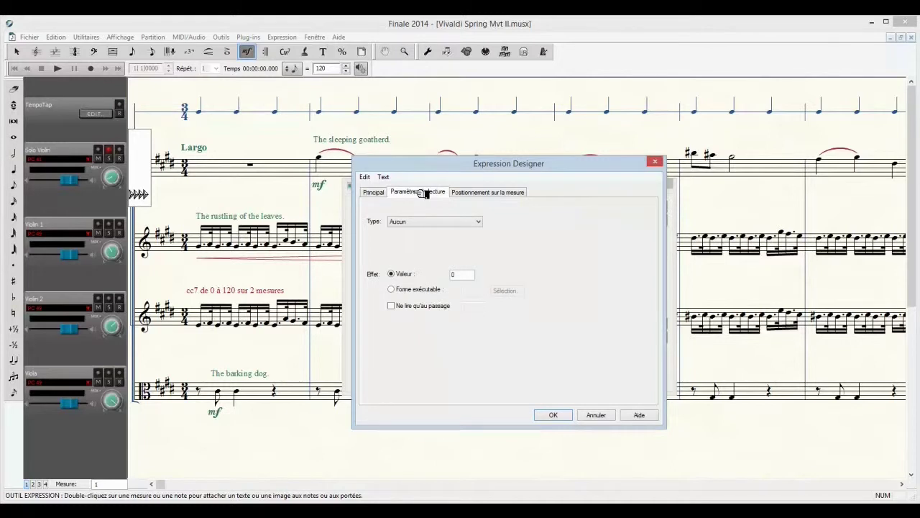
left_click(479, 221)
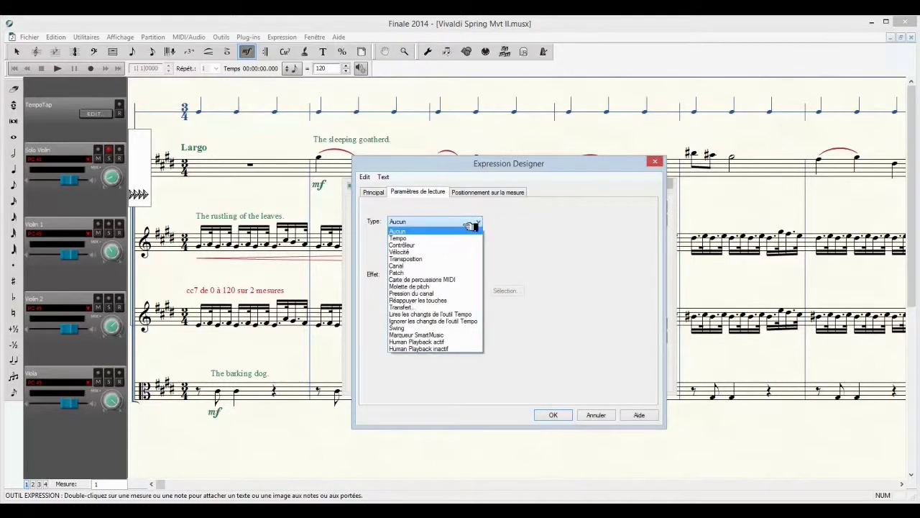
left_click(422, 307)
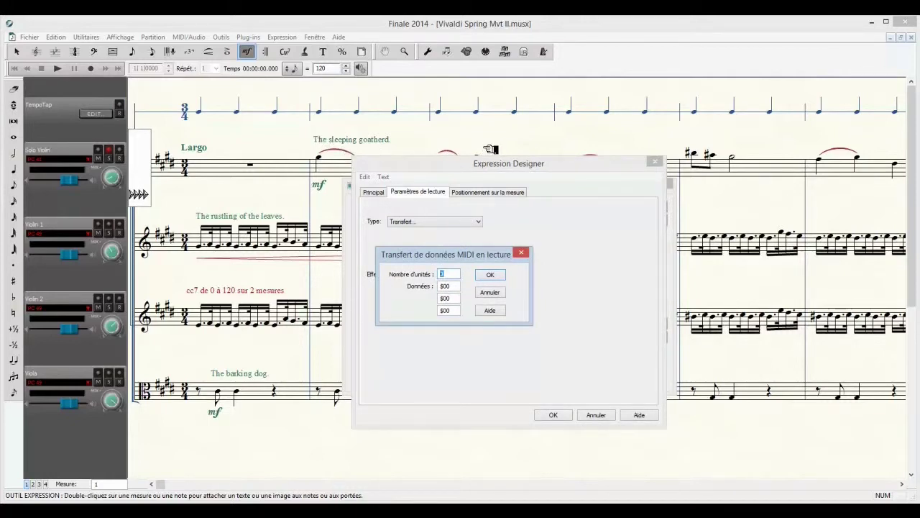
type("3")
left_click(445, 287)
type("176")
left_click(445, 299)
type("4")
double_click(444, 310)
type("0")
left_click(493, 275)
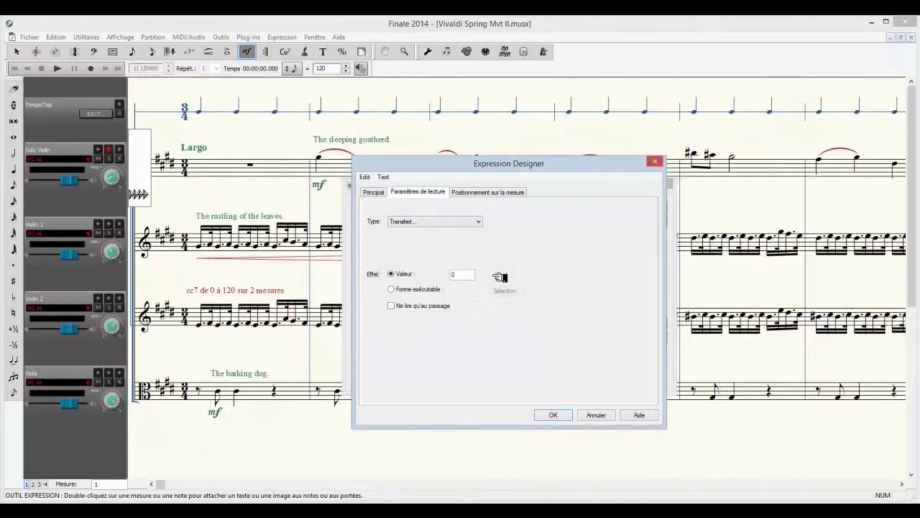
left_click(556, 416)
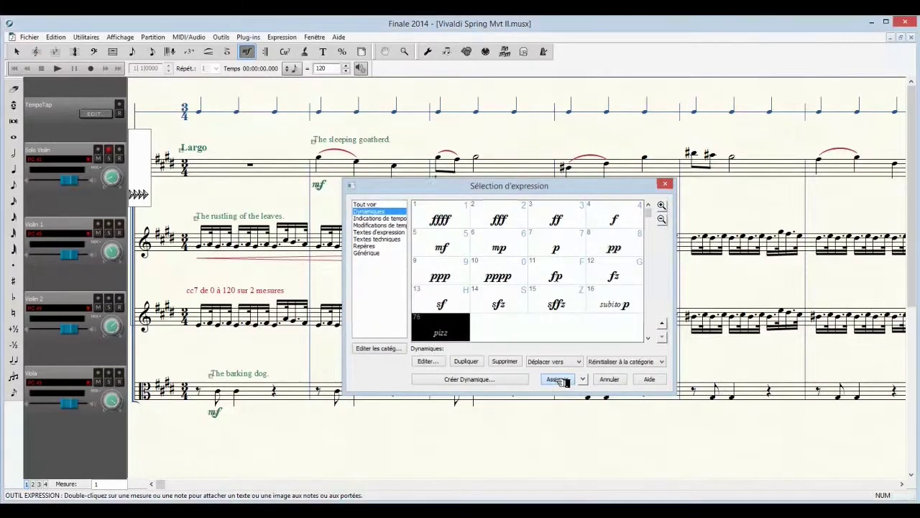
left_click(559, 380)
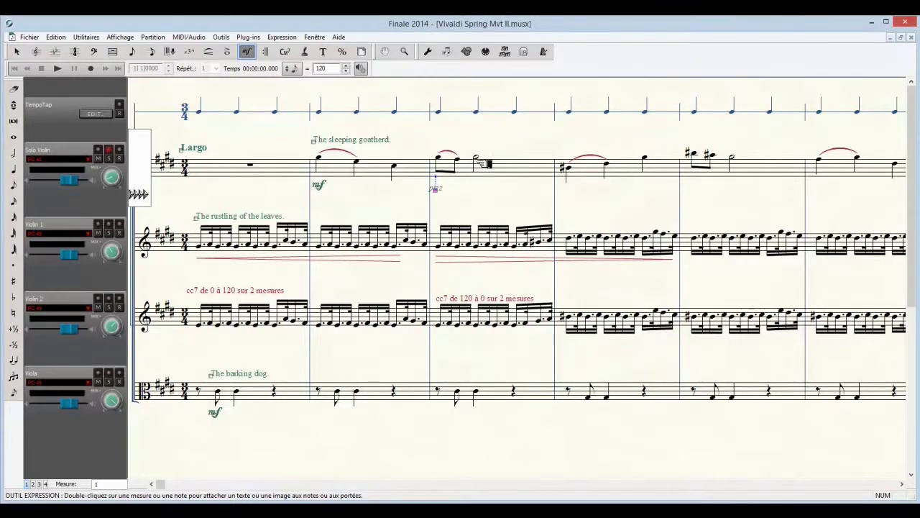
- For the first note of measure 4 in the Solo Violin, duplicate the pizz expression and change the copy's text to "tremolo"
double_click(570, 170)
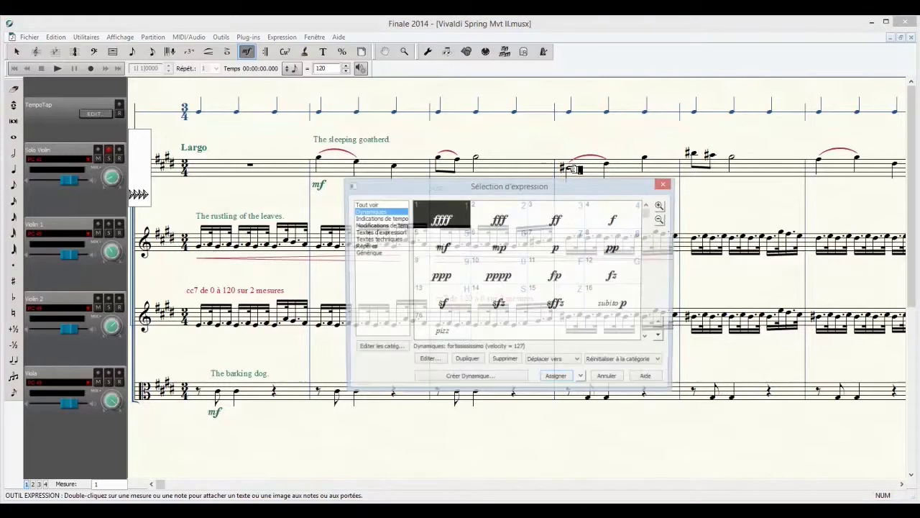
left_click(466, 336)
left_click(465, 361)
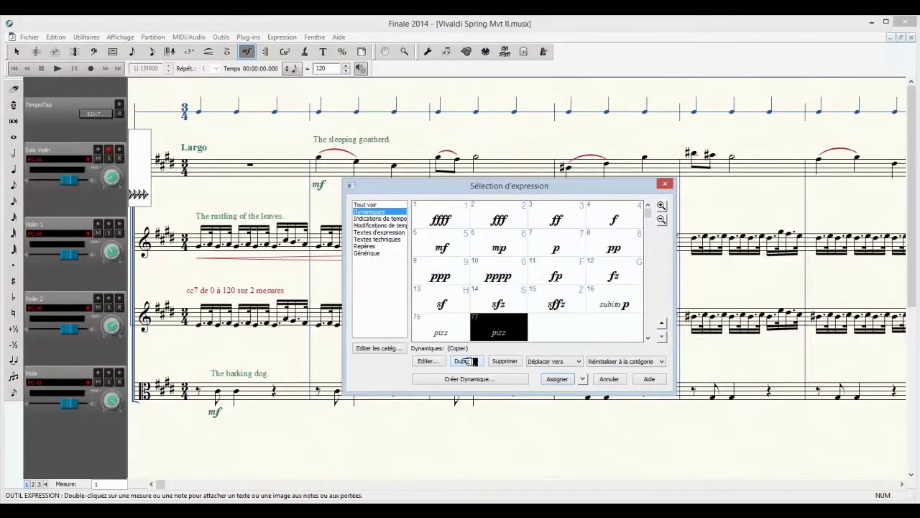
left_click(440, 361)
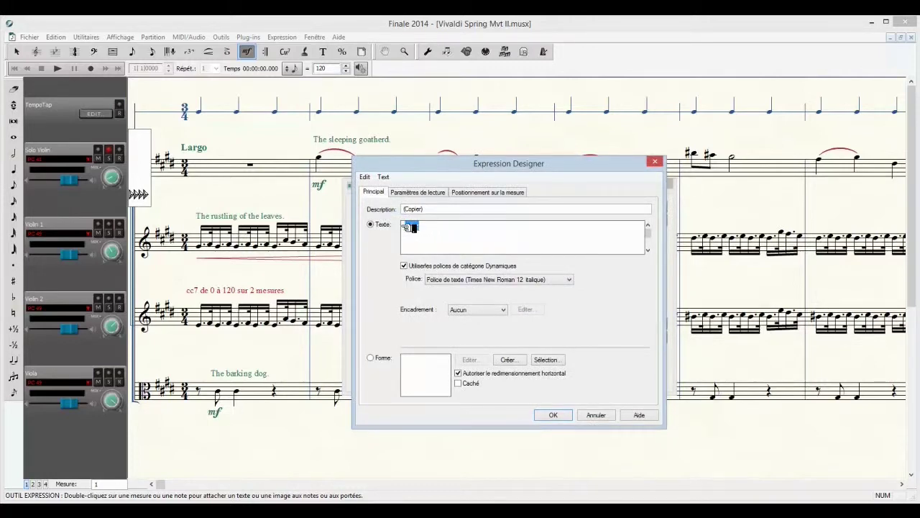
key("Delete")
type("tremolo")
- Set the tremolo expression's Transfert playback data to 144, 7 and 127, and assign it to the note
left_click(417, 192)
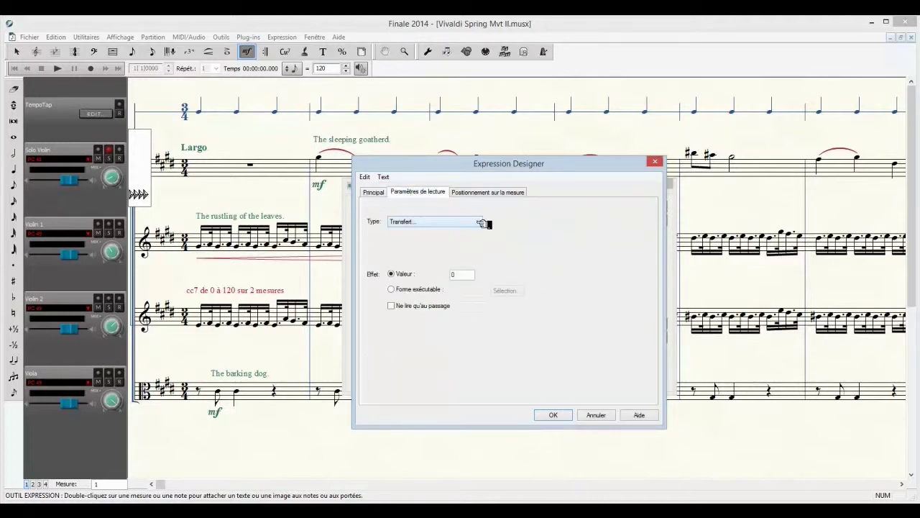
left_click(473, 222)
left_click(441, 308)
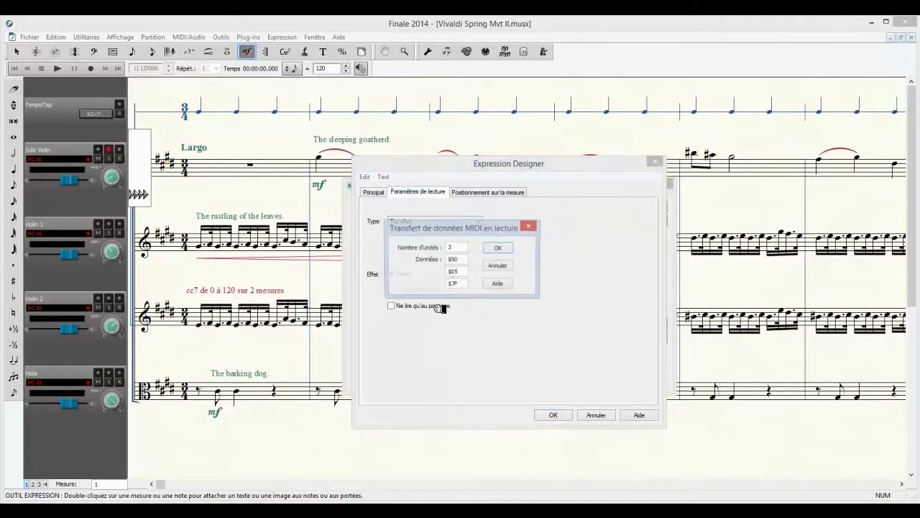
double_click(455, 259)
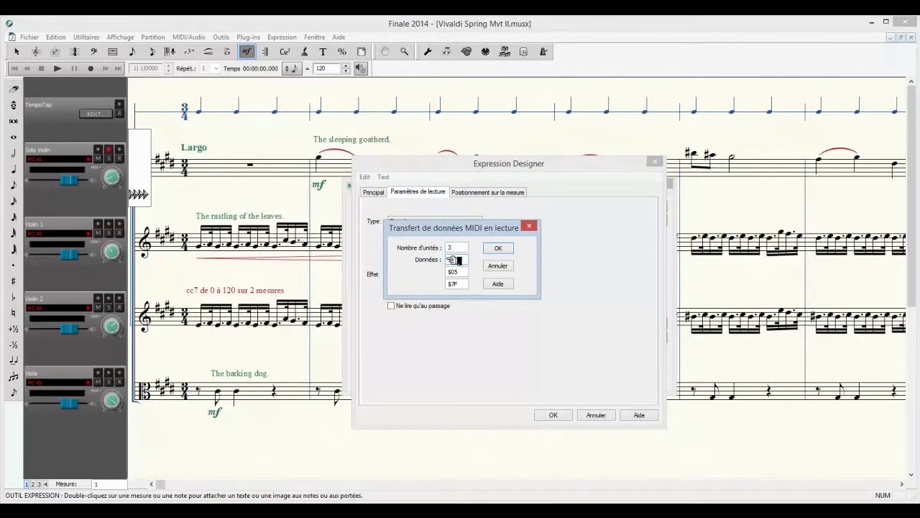
type("144")
double_click(452, 272)
type("4")
double_click(452, 283)
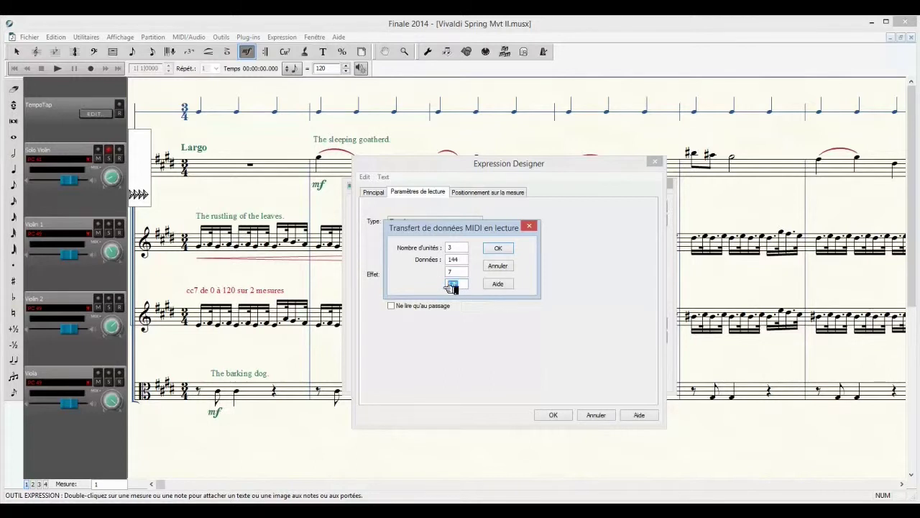
type("127")
left_click(498, 248)
left_click(557, 416)
left_click(557, 379)
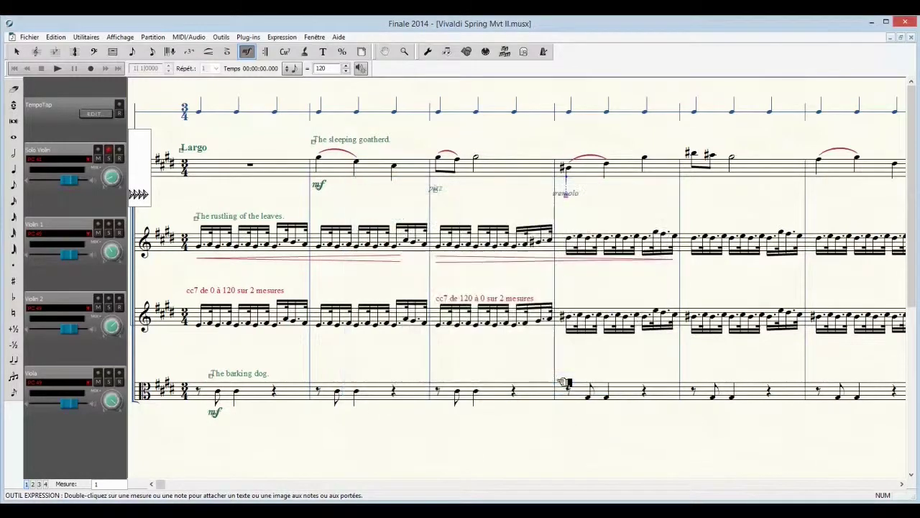
- Move the tremolo and pizz expressions above the Solo Violin staff
left_click_drag(575, 196, 577, 149)
left_click_drag(442, 196, 443, 149)
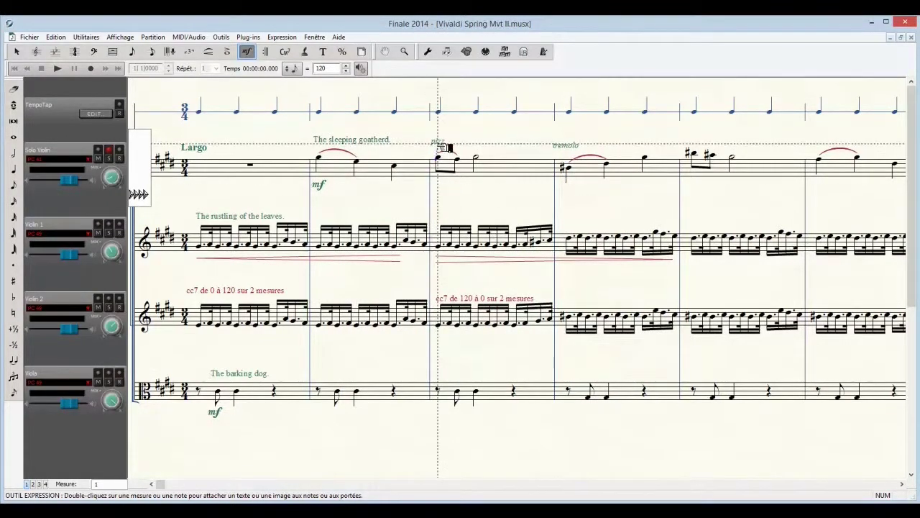
- Open and accept the playback settings, and play the score from measure 1, stopping in measure 5
left_click(361, 69)
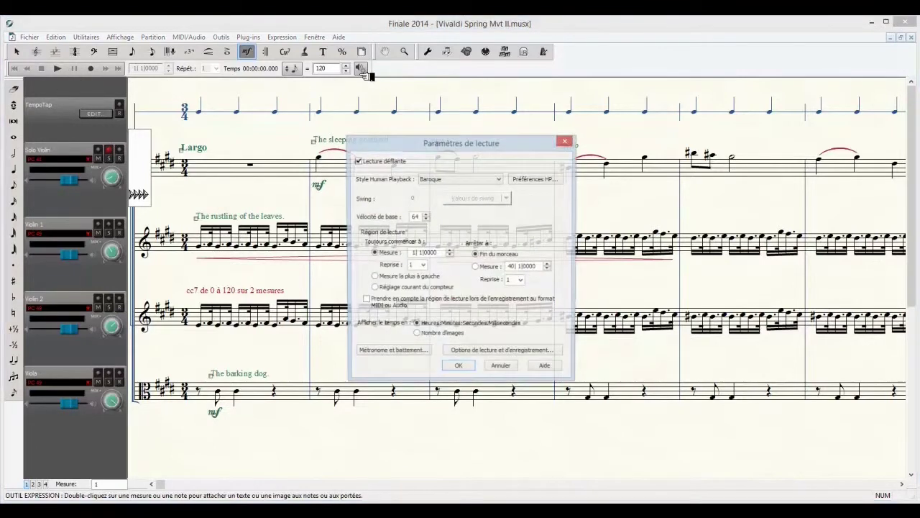
left_click(466, 366)
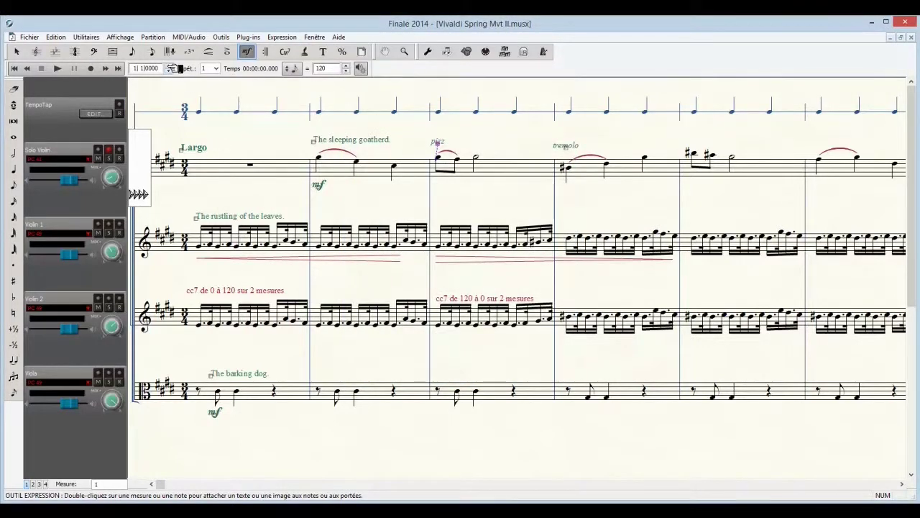
left_click(57, 68)
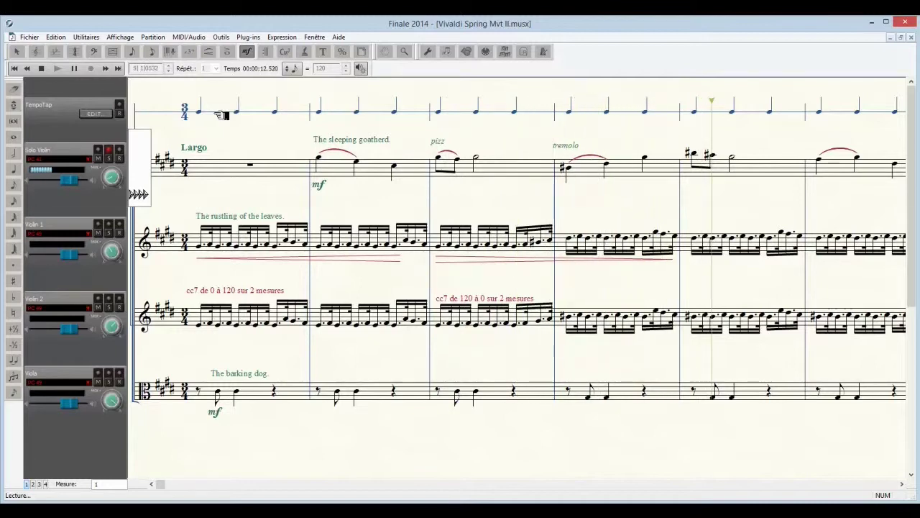
left_click(42, 69)
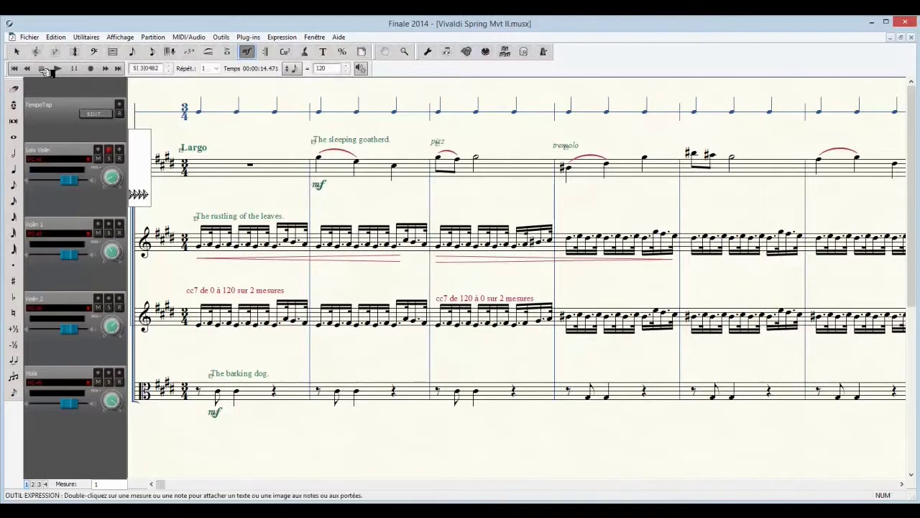